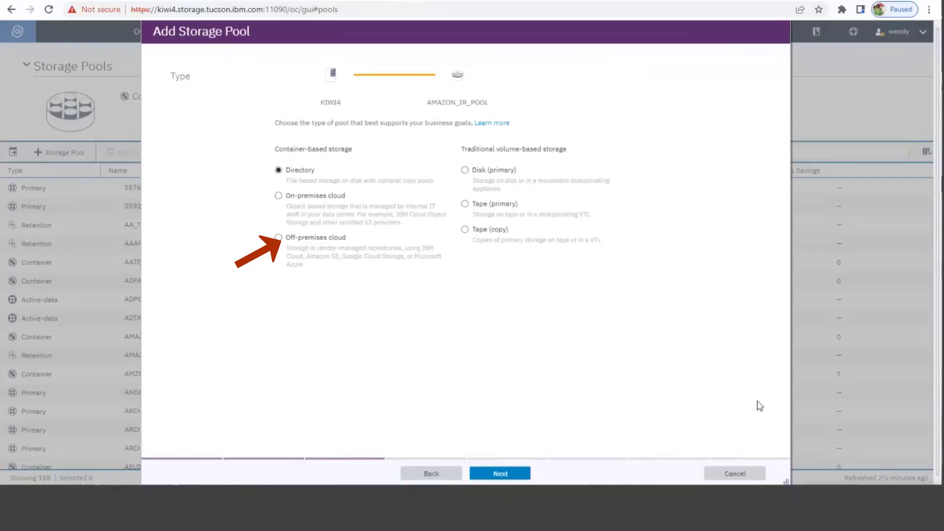
- Set the pool type to off-premises cloud and start creating a new cloud connection for it
{"action": "left_click", "coordinate": [335, 242]}
{"action": "left_click", "coordinate": [492, 475]}
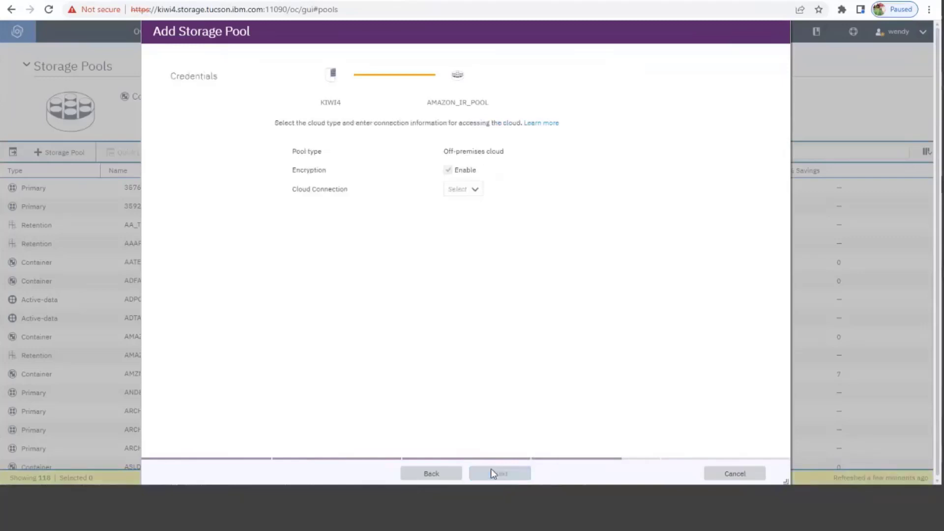
{"action": "left_click", "coordinate": [460, 189]}
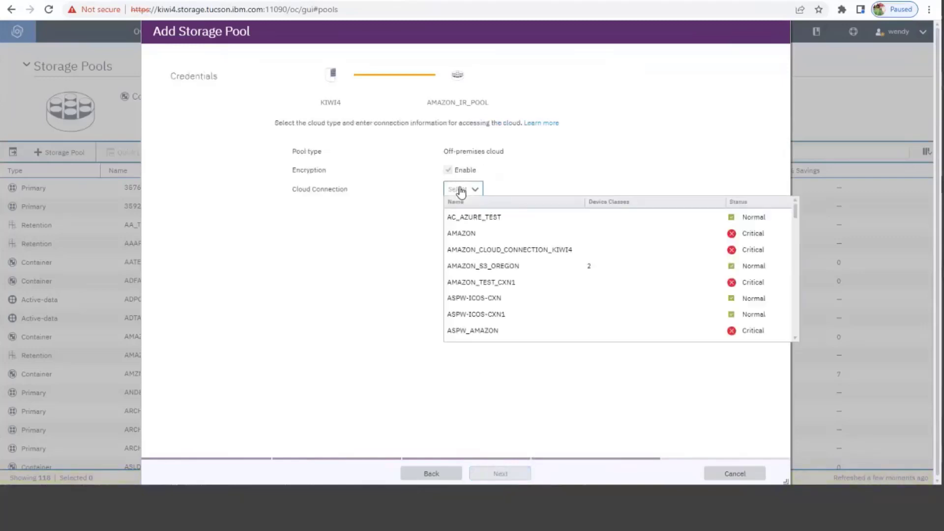
{"action": "left_click_drag", "start_coordinate": [794, 207], "coordinate": [795, 329]}
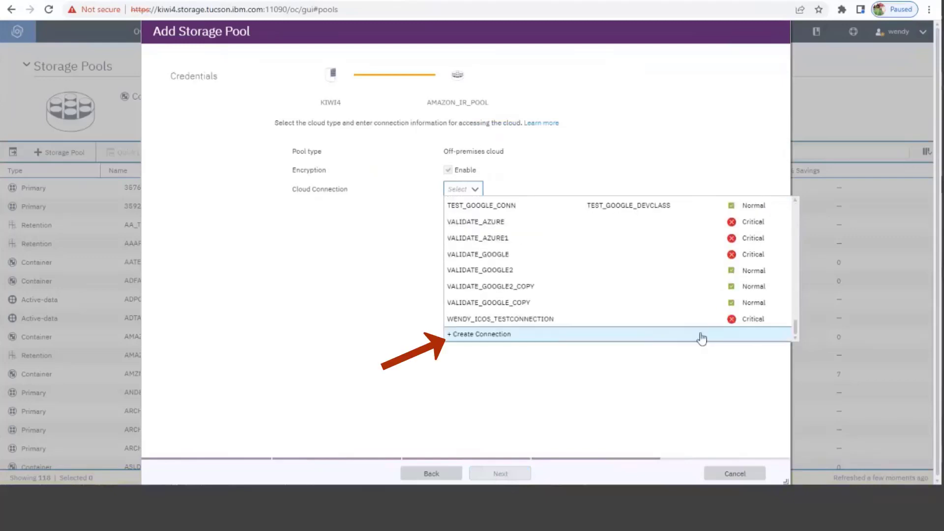
{"action": "left_click", "coordinate": [634, 339]}
- Name the new connection AMAZON_IR_CON and set its cloud type to Amazon - S3 API
{"action": "left_click", "coordinate": [495, 207]}
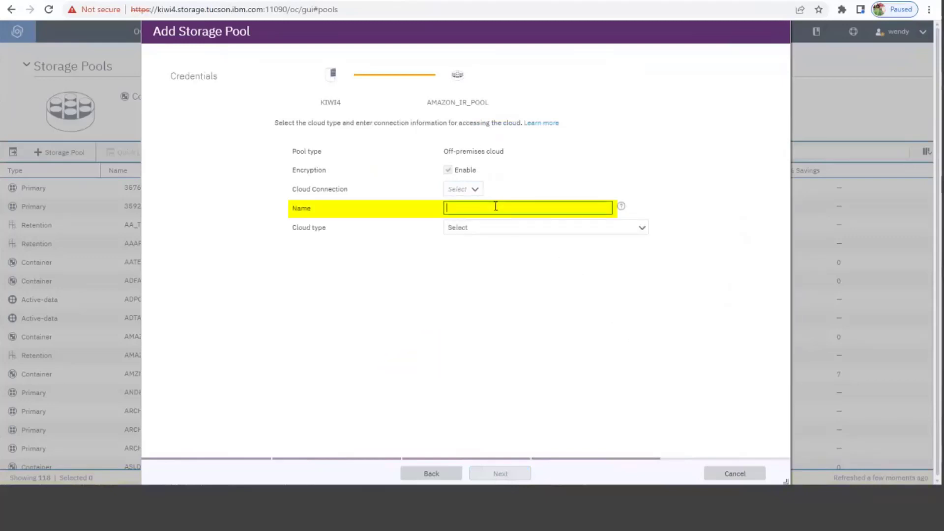
{"action": "type", "text": "AMAZON_IR_CON"}
{"action": "left_click", "coordinate": [503, 233]}
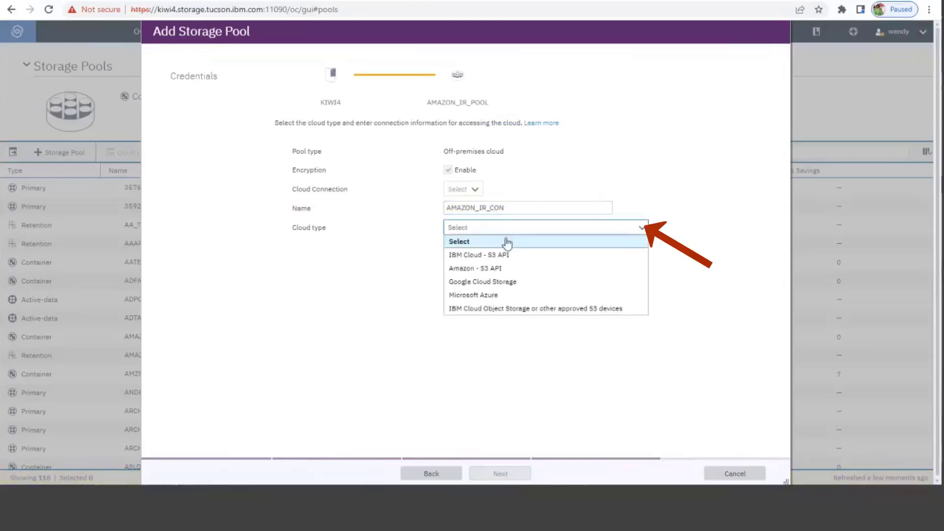
{"action": "left_click", "coordinate": [502, 270]}
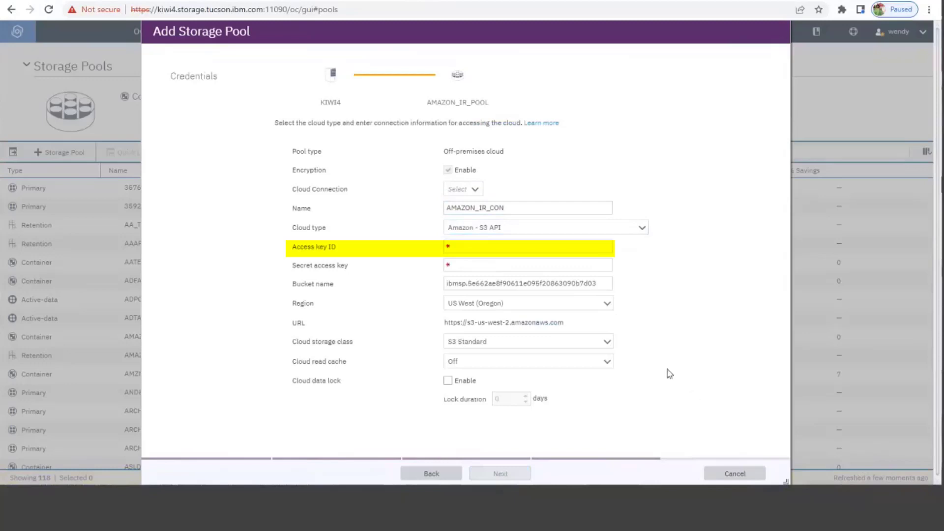
- Paste the access key ID and the secret access key into the connection's credentials
{"action": "left_click", "coordinate": [502, 246]}
{"action": "key", "text": "ctrl+v"}
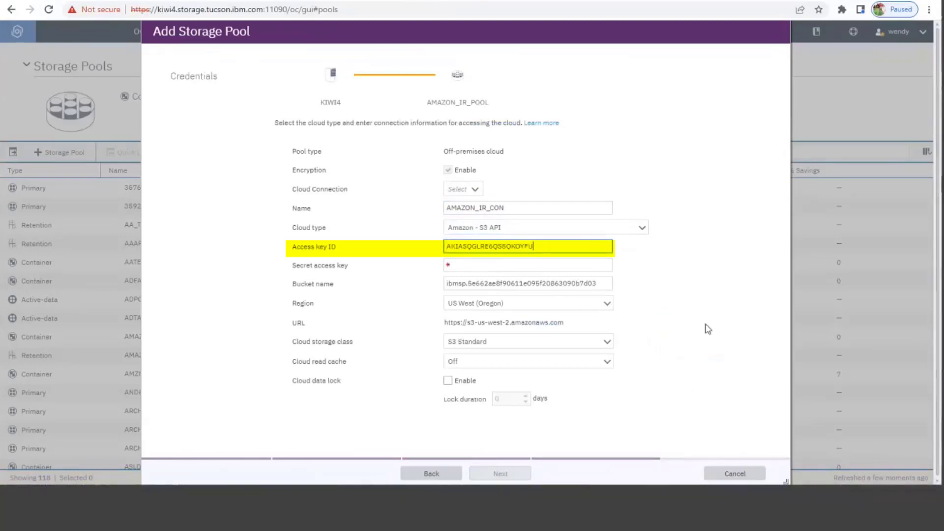
{"action": "left_click", "coordinate": [915, 528]}
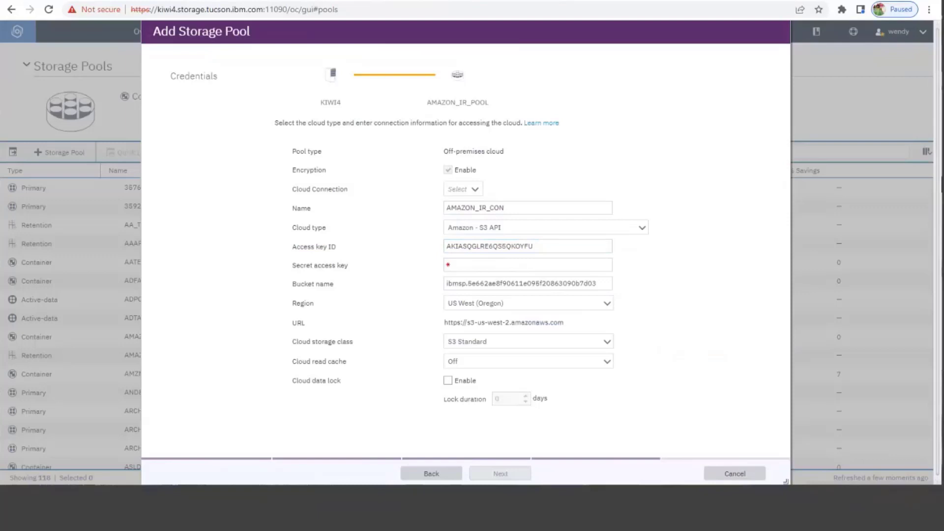
{"action": "left_click", "coordinate": [538, 267]}
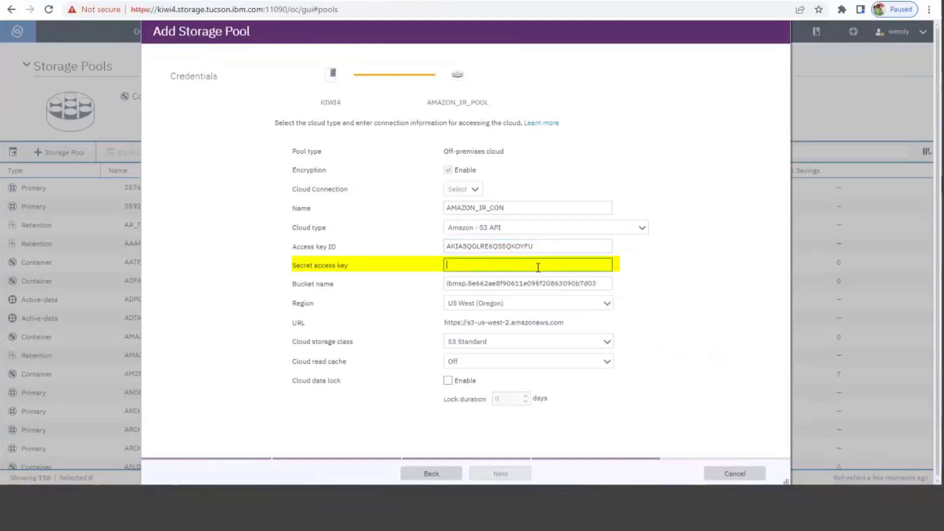
{"action": "key", "text": "ctrl+v"}
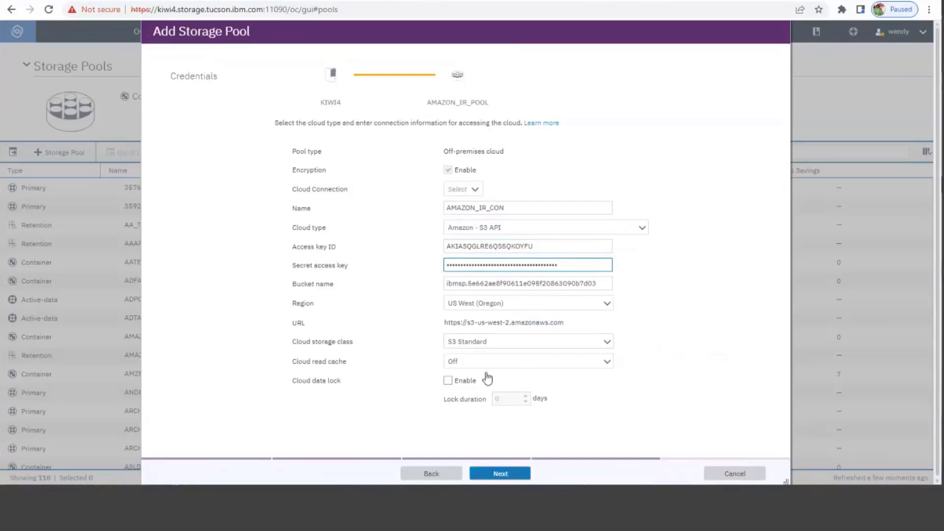
- Set the cloud storage class to S3 Glacier Instant Retrieval and create the connection, dismissing the confirmation
{"action": "left_click", "coordinate": [481, 341]}
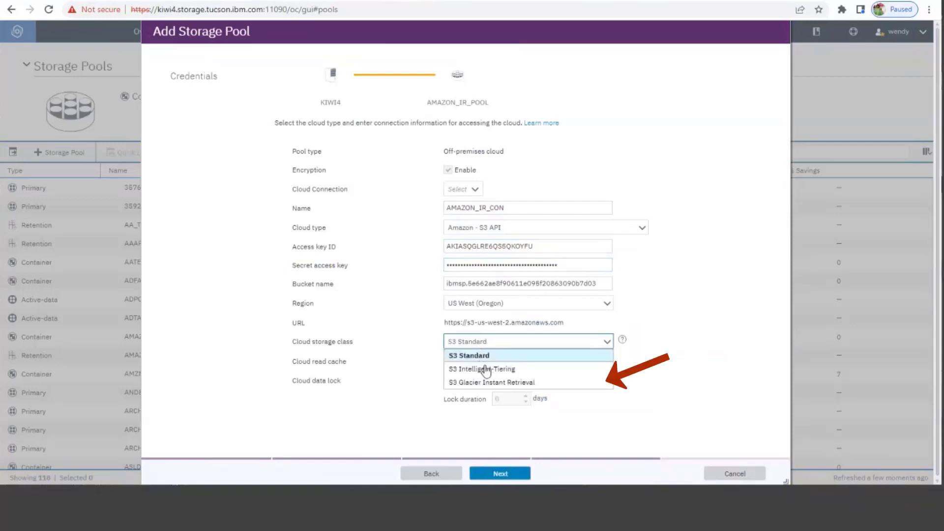
{"action": "left_click", "coordinate": [484, 382]}
{"action": "mouse_move", "coordinate": [488, 379]}
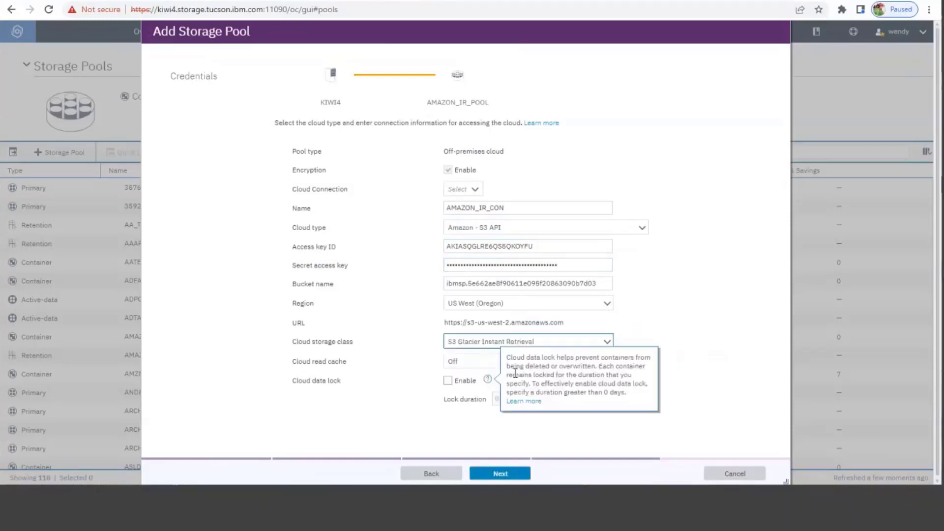
{"action": "left_click", "coordinate": [525, 475]}
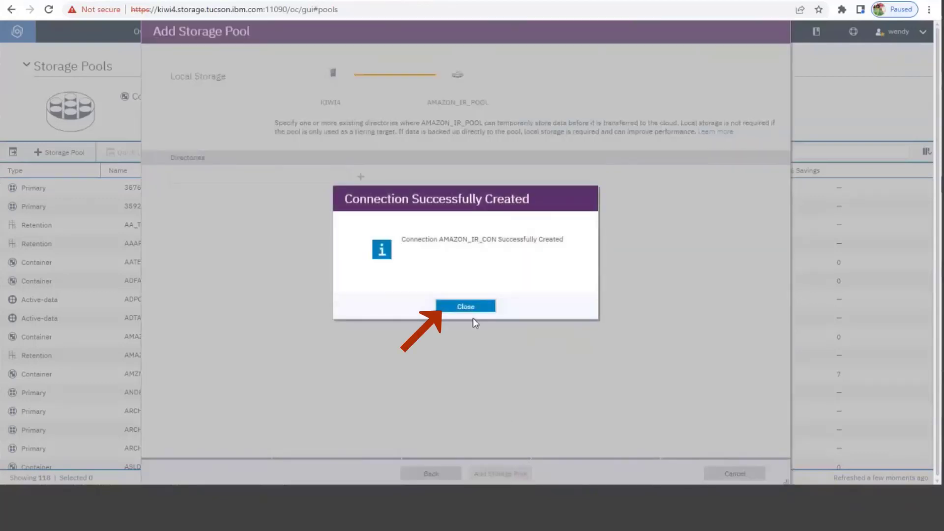
{"action": "left_click", "coordinate": [470, 307]}
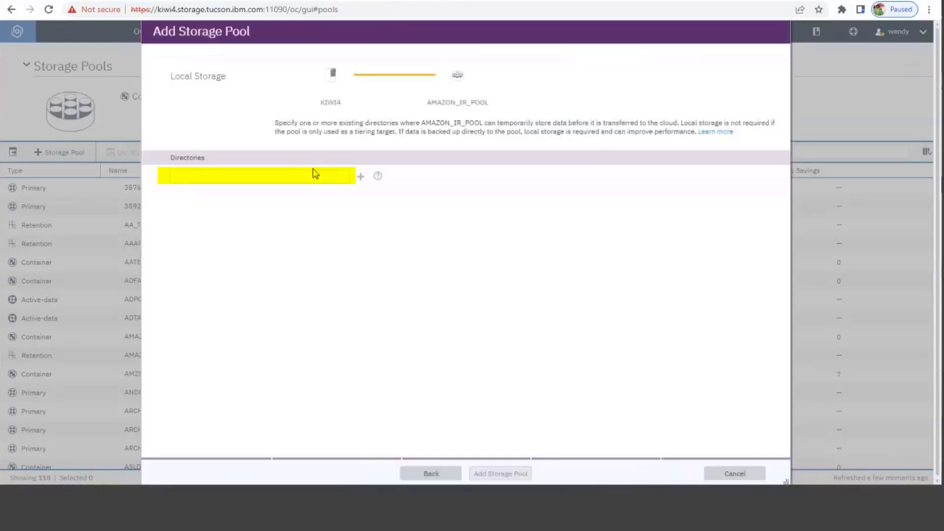
- Add /tmp as the pool's local storage directory, create the storage pool and close the summary
{"action": "left_click", "coordinate": [313, 173]}
{"action": "type", "text": "/"}
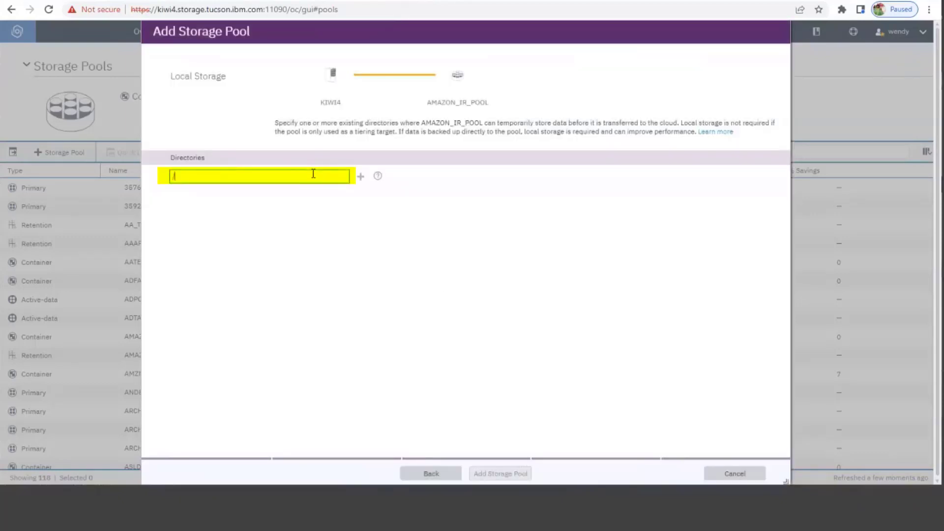
{"action": "type", "text": "tmp"}
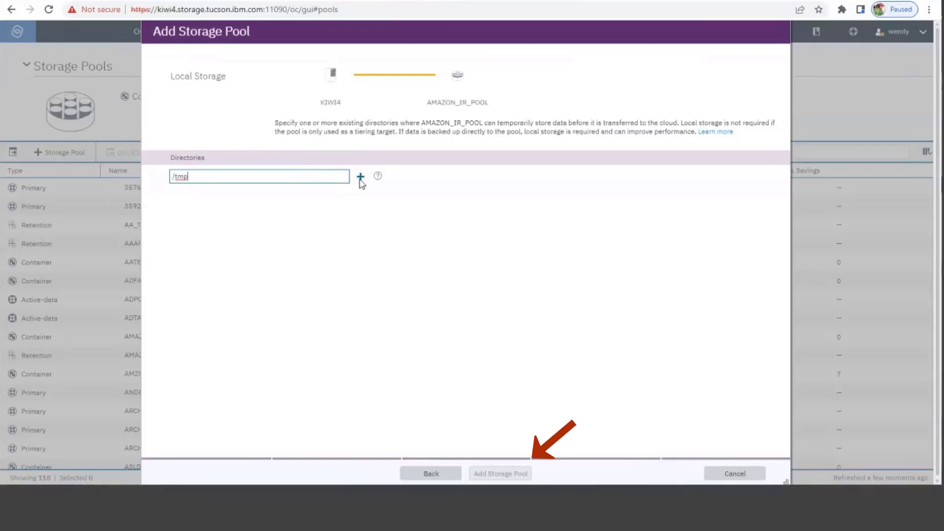
{"action": "left_click", "coordinate": [360, 177]}
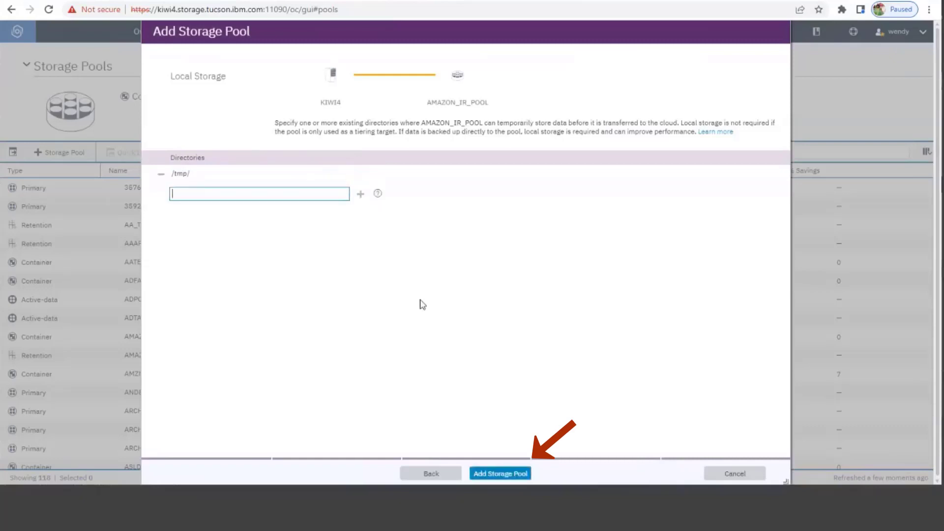
{"action": "left_click", "coordinate": [508, 474]}
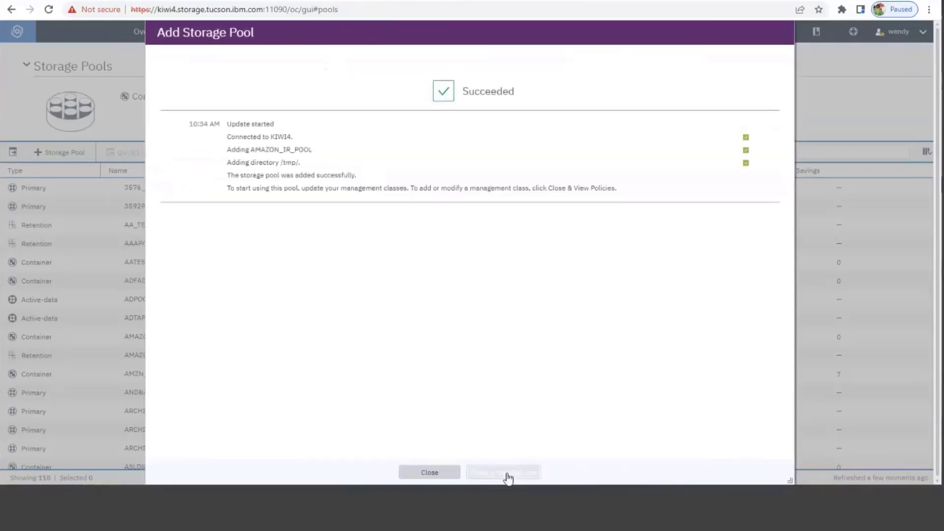
{"action": "left_click", "coordinate": [429, 473]}
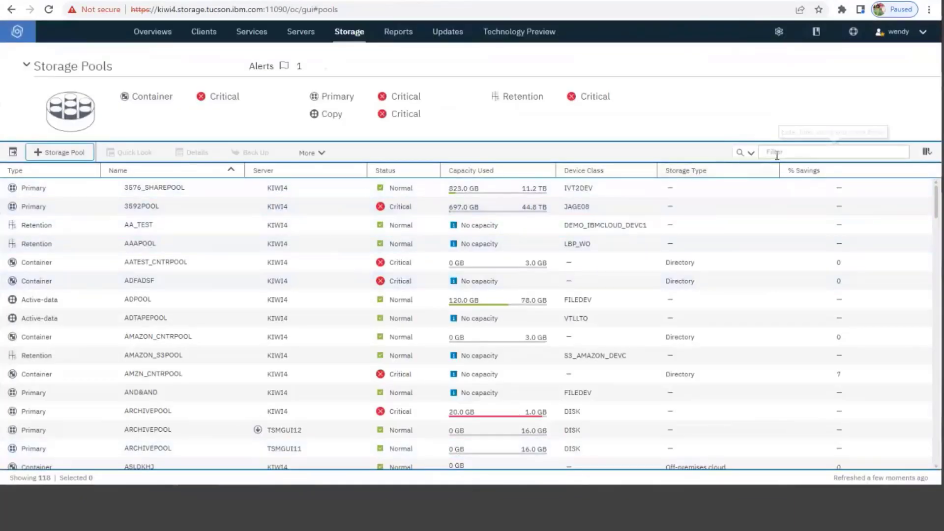
- Filter the storage pools list by AMAZON
{"action": "left_click", "coordinate": [777, 153]}
{"action": "type", "text": "A"}
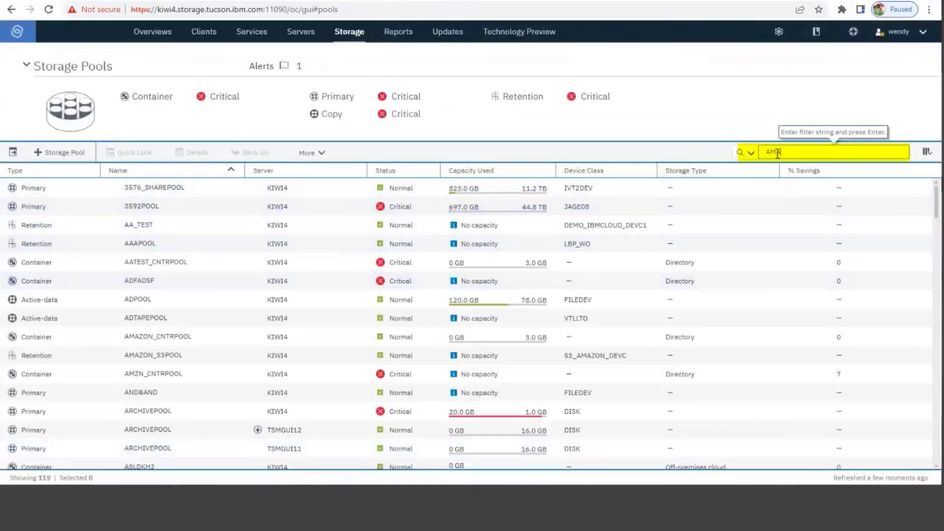
{"action": "type", "text": "MZNN"}
{"action": "key", "text": "Return"}
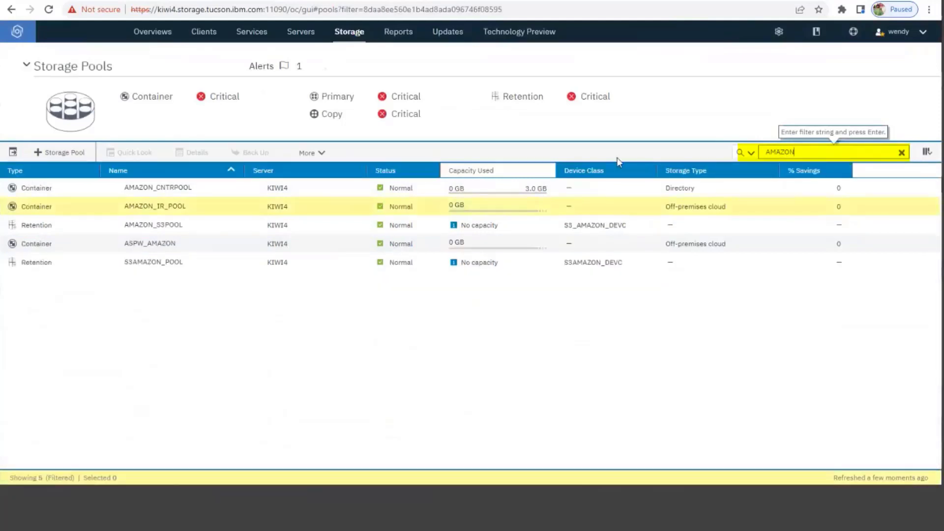
- Check the cloud settings of AMAZON_IR_POOL in its Quick Look and close it
{"action": "left_click", "coordinate": [54, 206]}
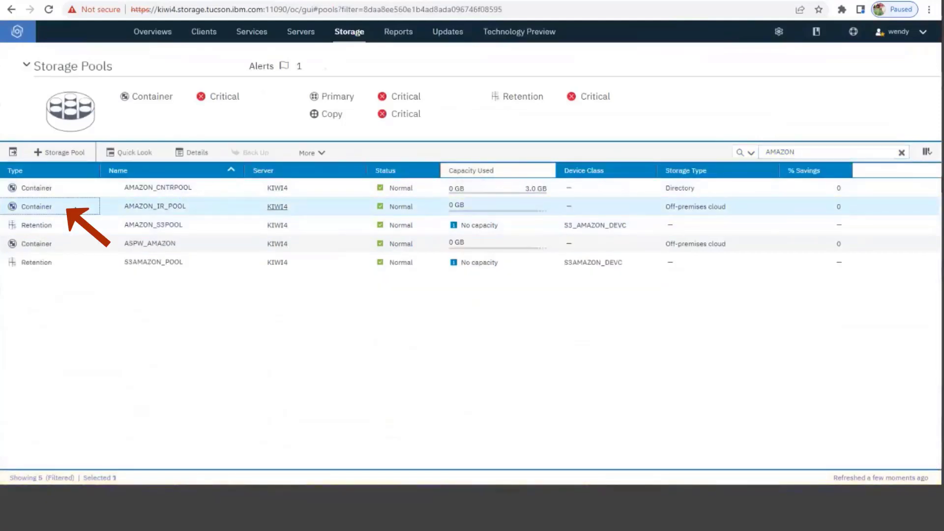
{"action": "left_click", "coordinate": [129, 152]}
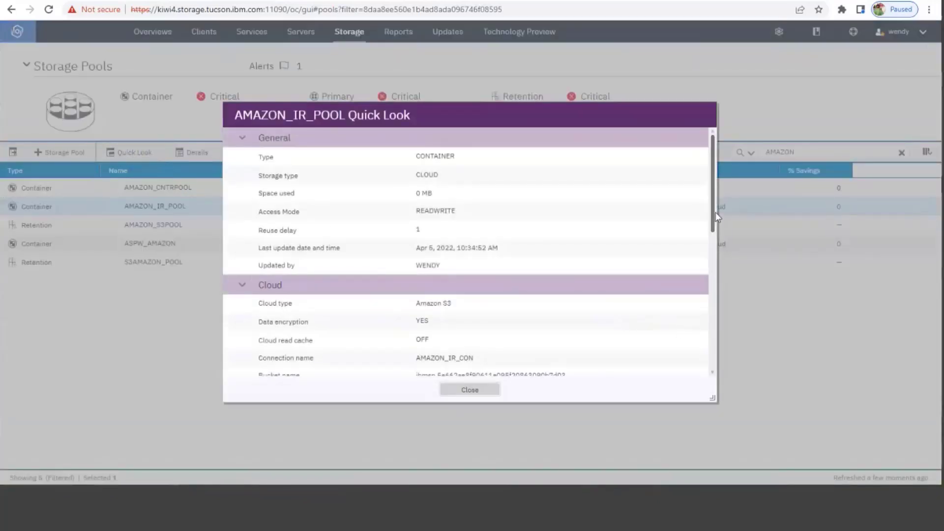
{"action": "left_click_drag", "start_coordinate": [714, 214], "coordinate": [716, 254]}
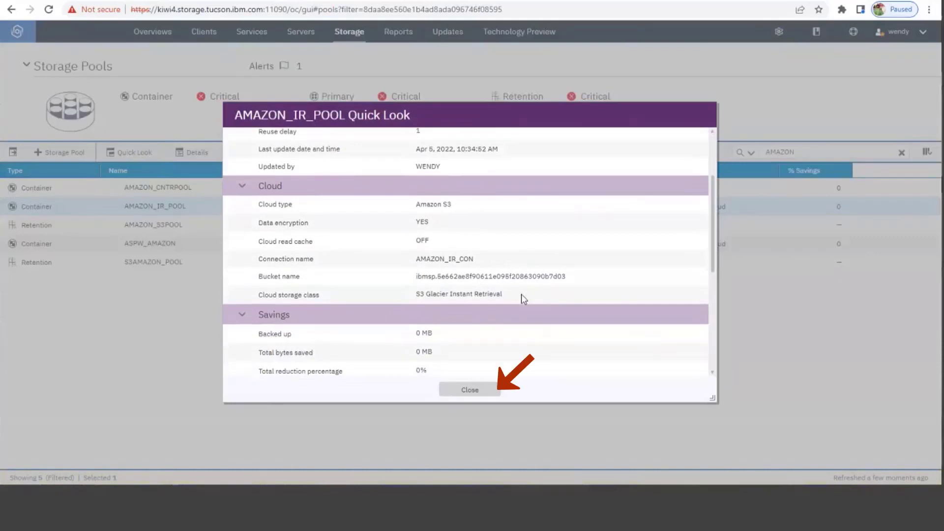
{"action": "left_click", "coordinate": [471, 390]}
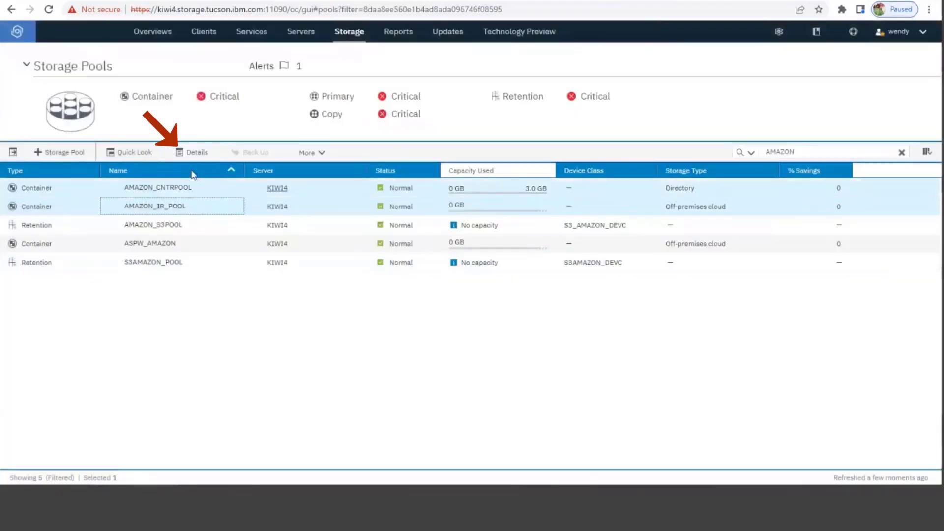
- Unlock the cloud properties in AMAZON_IR_POOL's details, review the storage class options keeping S3 Glacier Instant Retrieval, and return to the storage pools list
{"action": "left_click", "coordinate": [199, 154]}
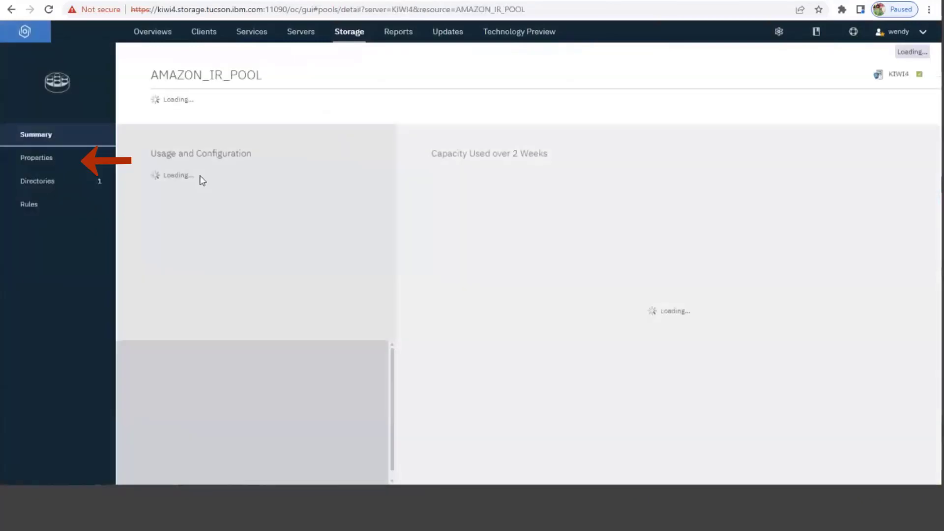
{"action": "left_click", "coordinate": [84, 169]}
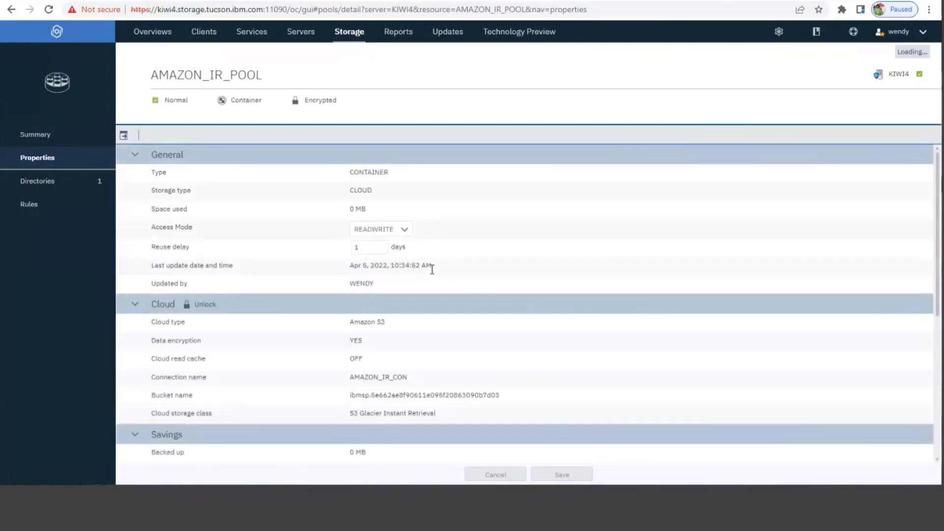
{"action": "left_click", "coordinate": [186, 306]}
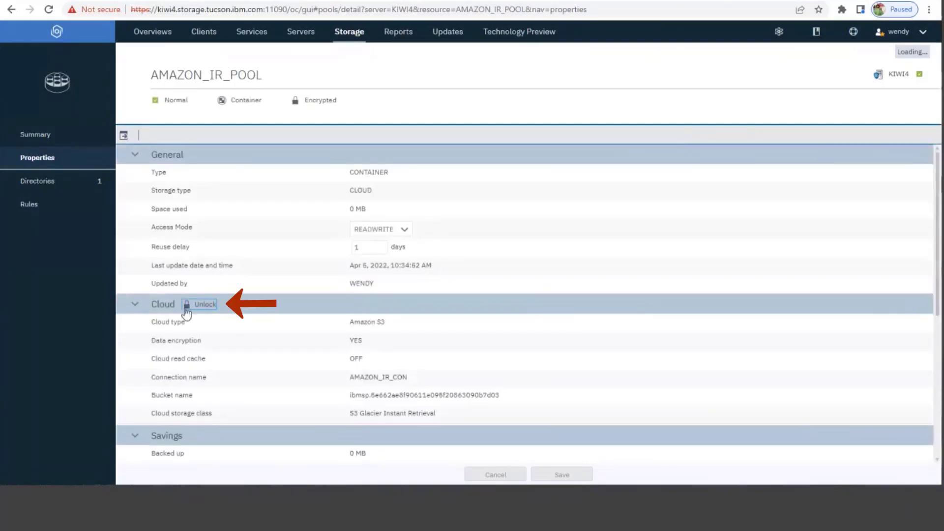
{"action": "left_click", "coordinate": [440, 422]}
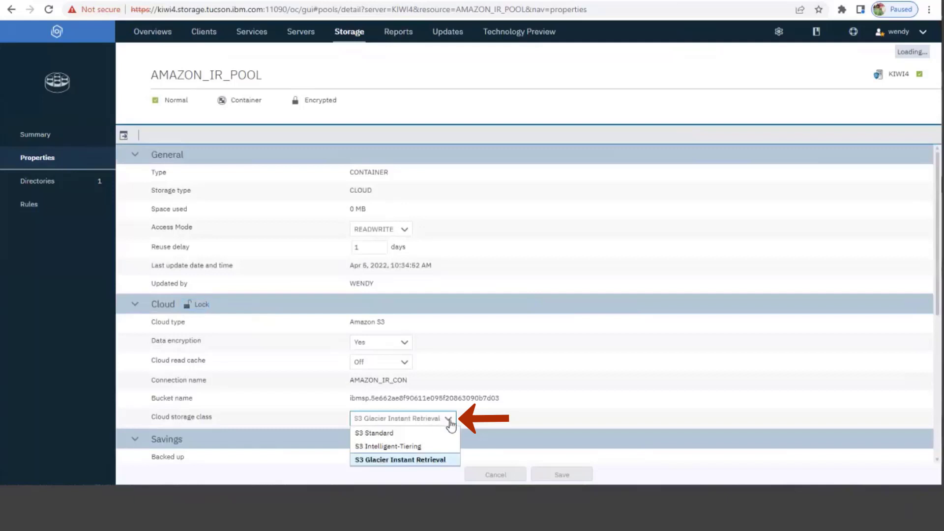
{"action": "left_click", "coordinate": [444, 461]}
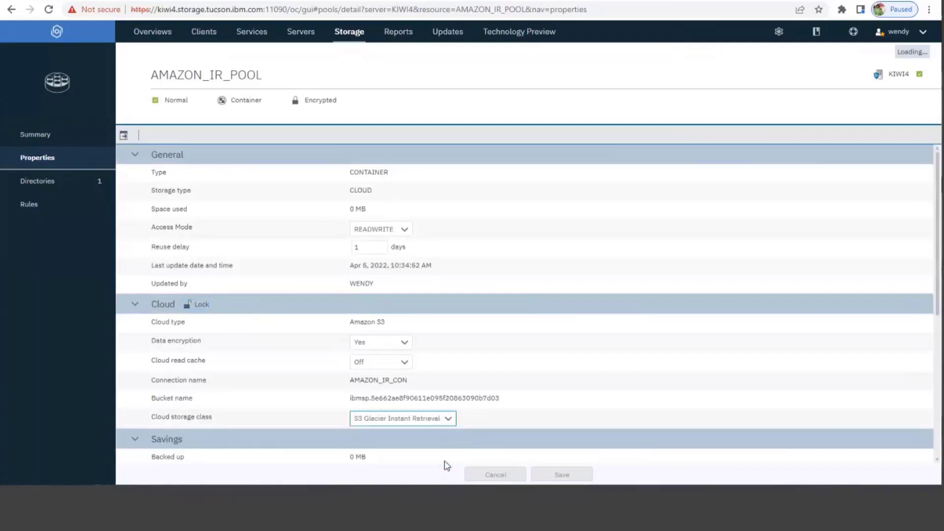
{"action": "left_click", "coordinate": [353, 43]}
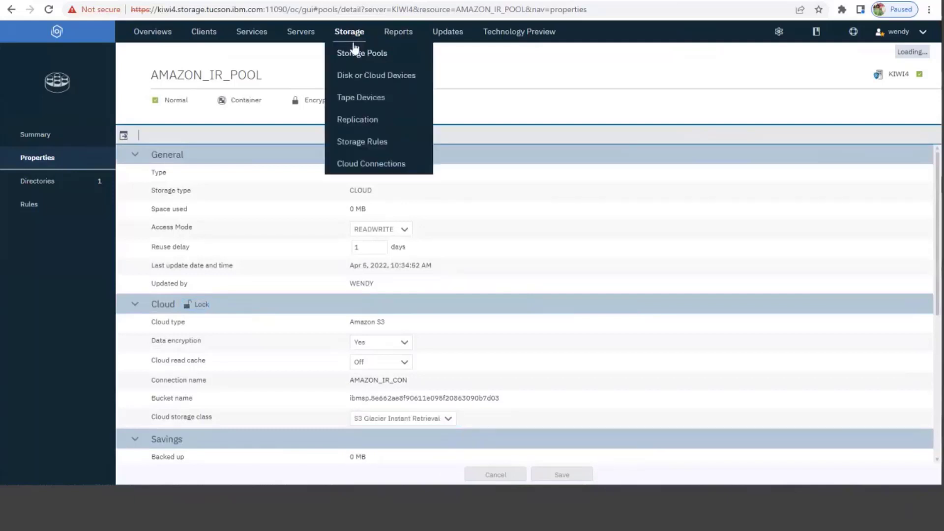
{"action": "left_click", "coordinate": [355, 52]}
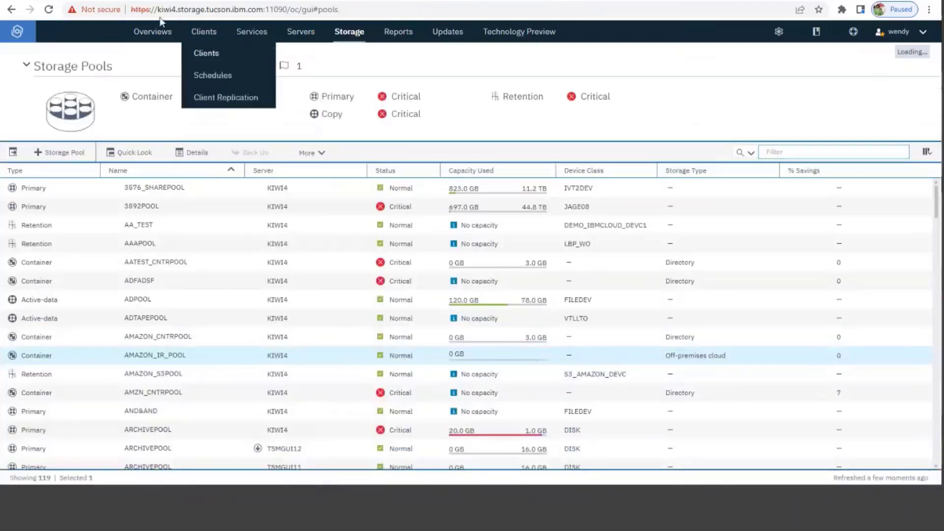
- Open the Command Builder and begin a define stgpool command for a pool named AMAZON_IR_POOL2
{"action": "mouse_move", "coordinate": [337, 45]}
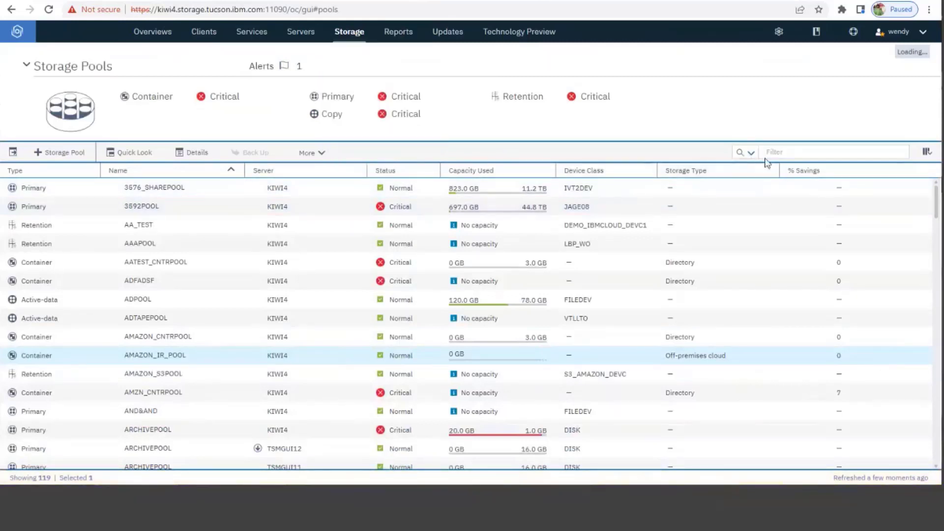
{"action": "mouse_move", "coordinate": [779, 31]}
{"action": "left_click", "coordinate": [777, 54]}
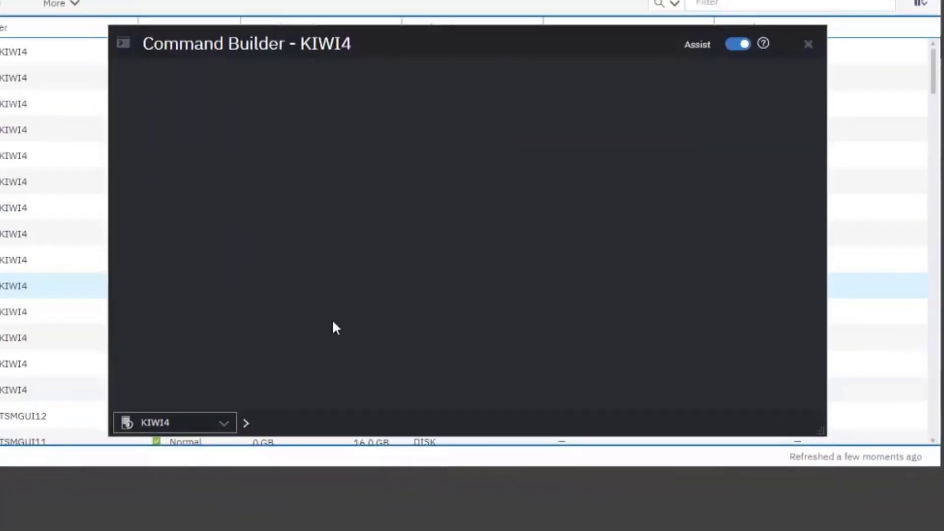
{"action": "type", "text": "defi"}
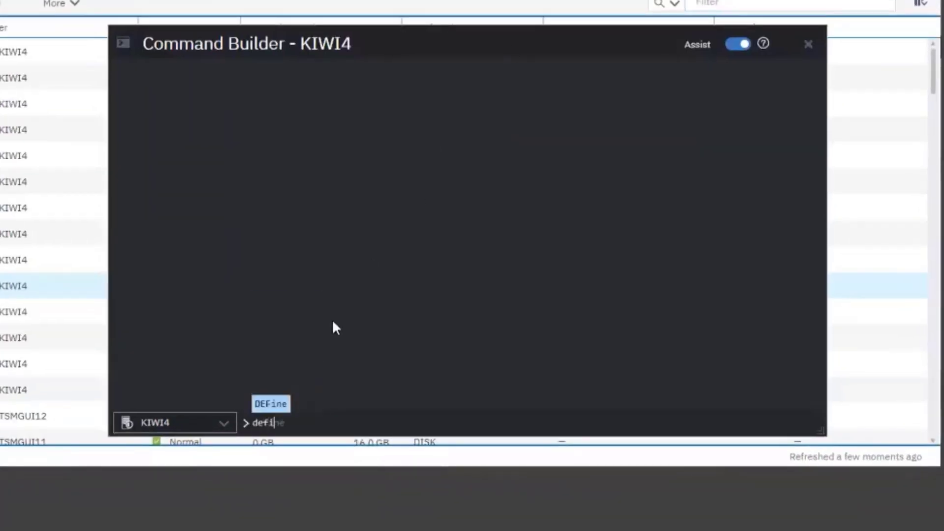
{"action": "type", "text": "ne stp"}
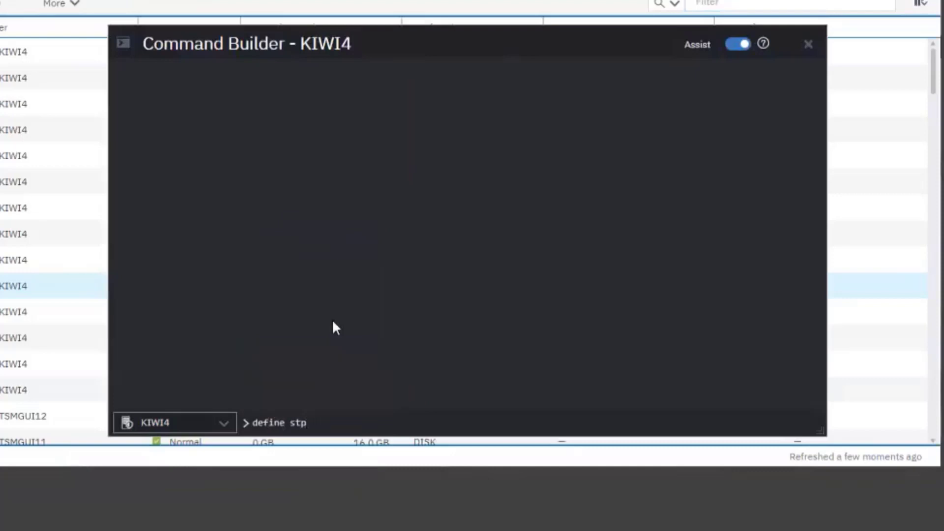
{"action": "key", "text": "BackSpace"}
{"action": "type", "text": "g"}
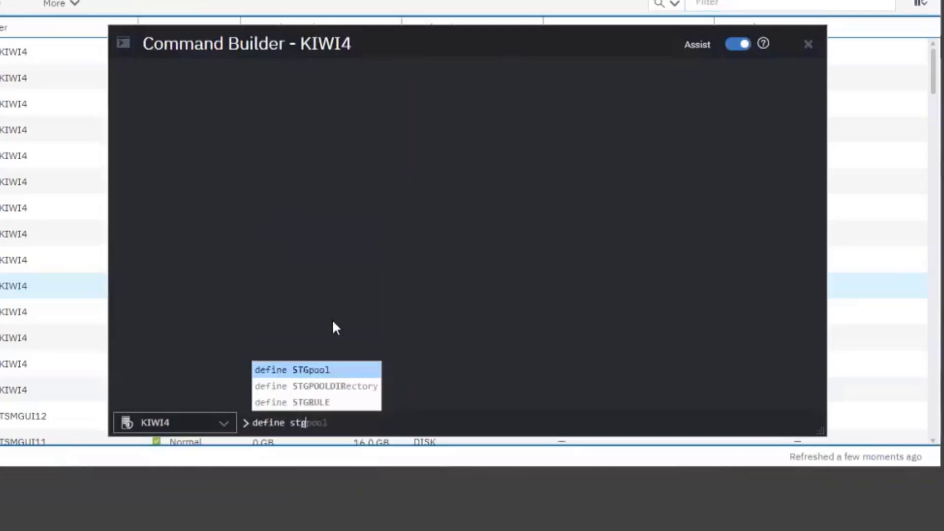
{"action": "type", "text": "pool A"}
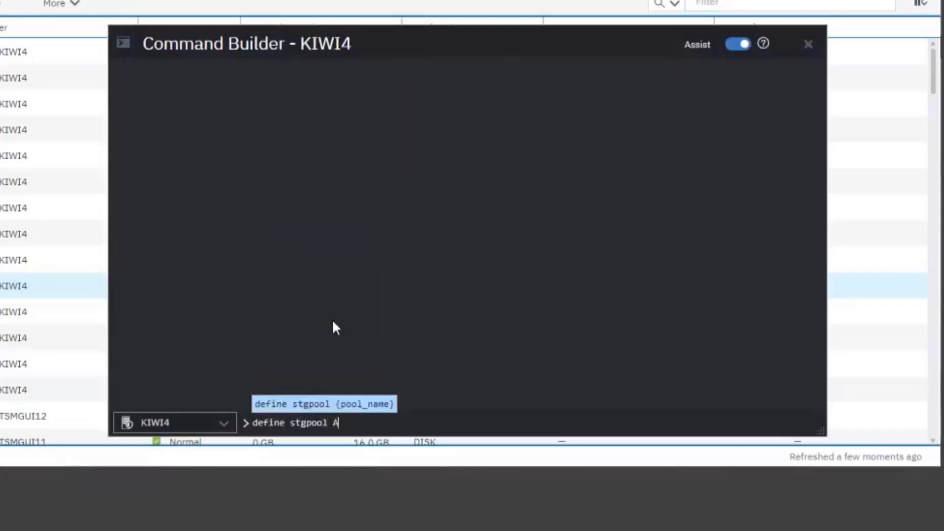
{"action": "type", "text": "MAZON_"}
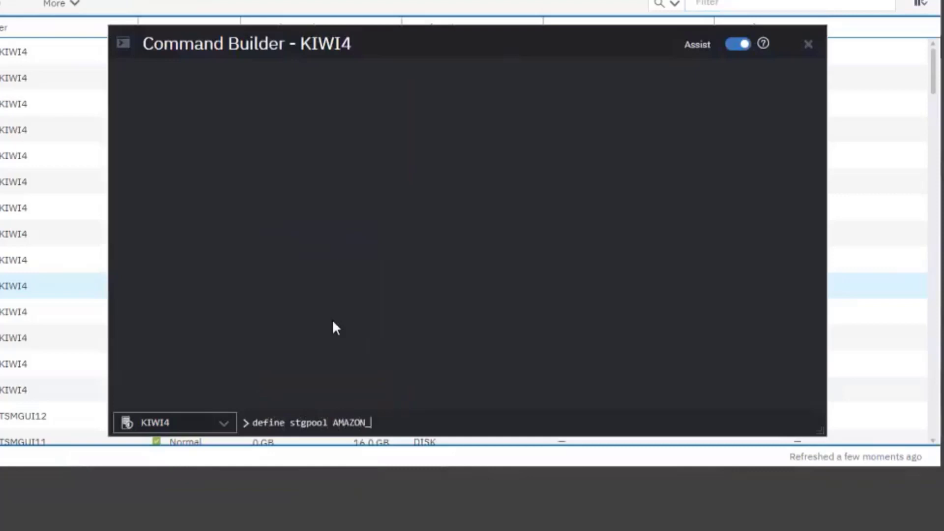
{"action": "type", "text": "IR_POOL2"}
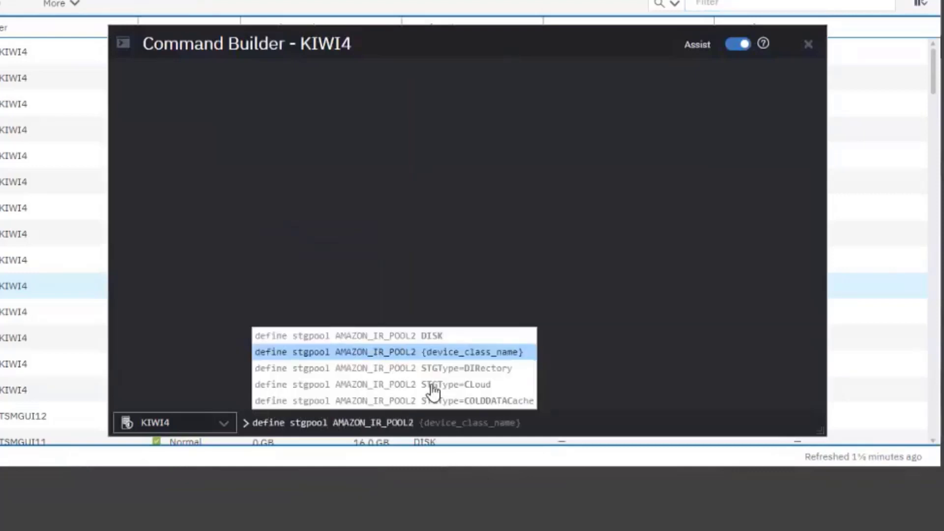
- Complete the pool command with stgtype=cloud connection=AMAZON_IR_CON cloudstorageclass=glacier_ir and run it
{"action": "left_click", "coordinate": [433, 386]}
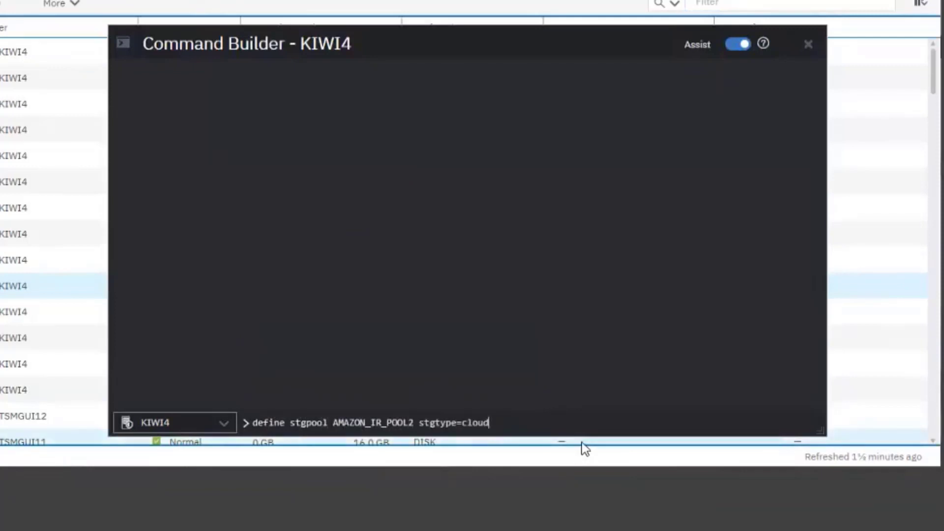
{"action": "type", "text": "connection=AMAZ"}
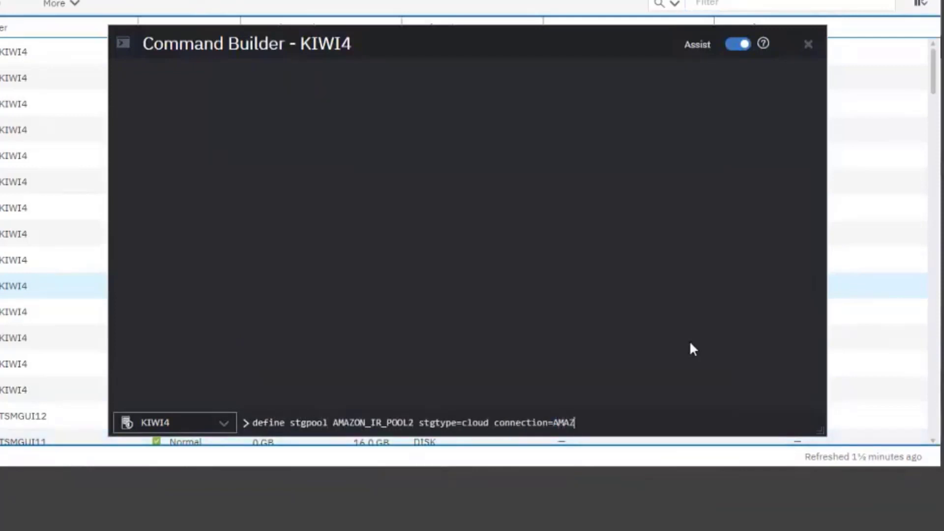
{"action": "type", "text": "ON_IR_CON"}
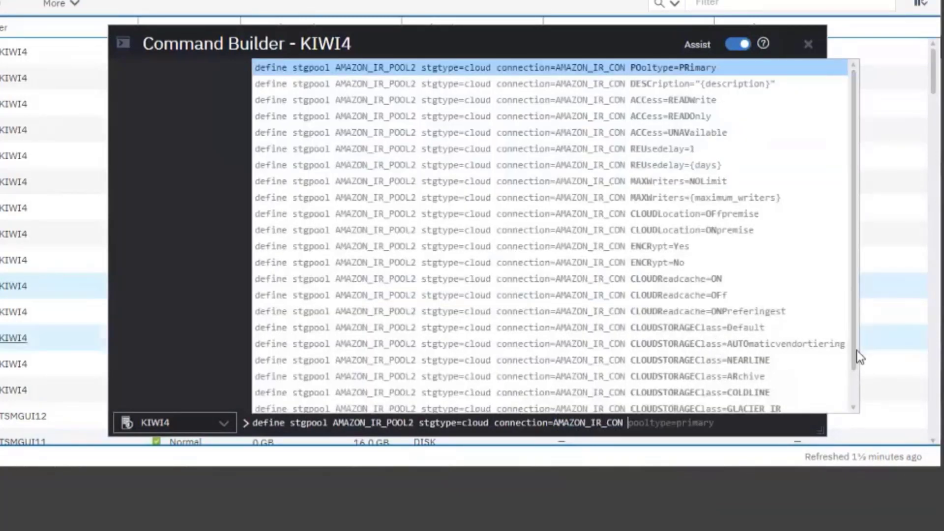
{"action": "type", "text": " cl"}
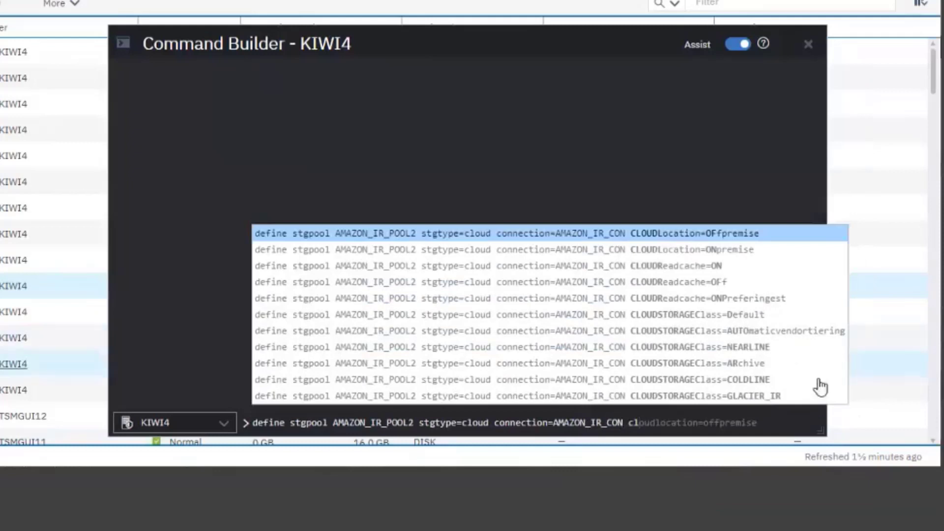
{"action": "left_click", "coordinate": [781, 397]}
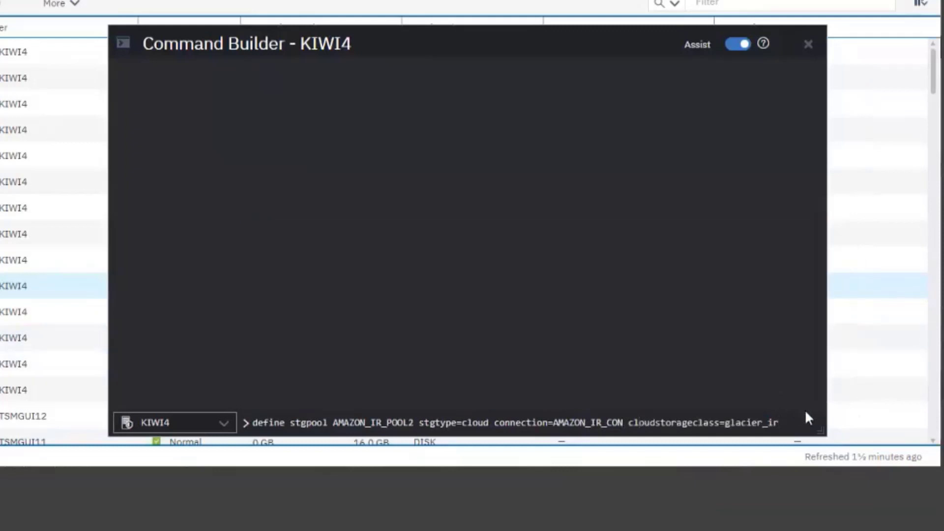
{"action": "key", "text": "Return"}
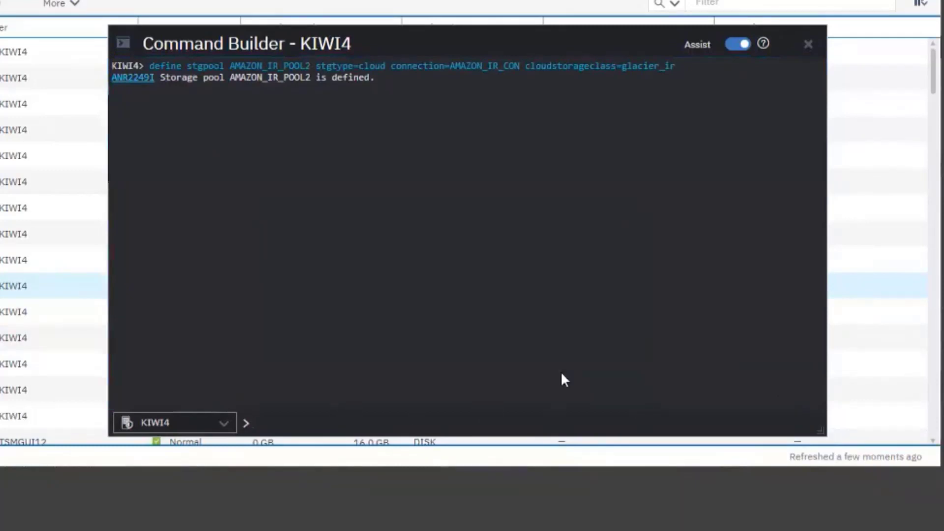
- Begin a define devclass command for a device class named AMAZON_IR_DEVCLASS
{"action": "type", "text": "de"}
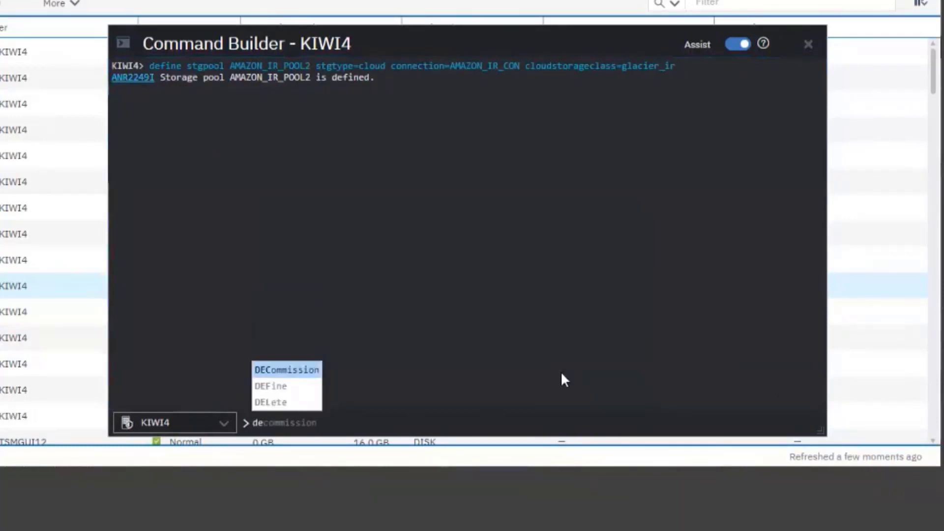
{"action": "type", "text": "fine "}
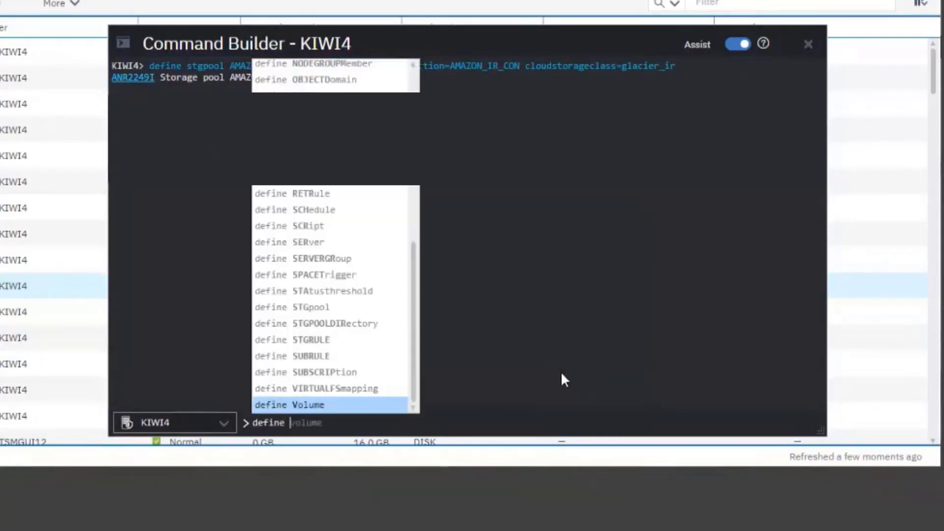
{"action": "type", "text": "devclass "}
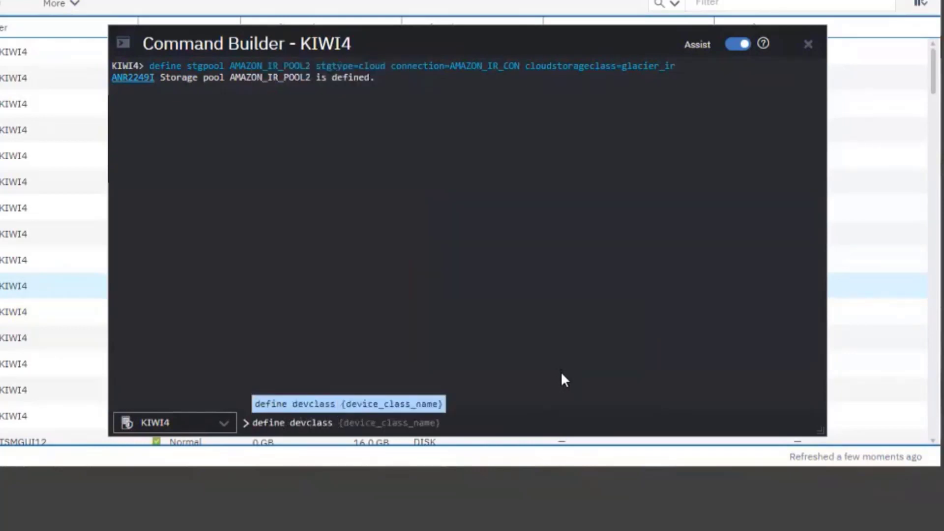
{"action": "type", "text": "AMA"}
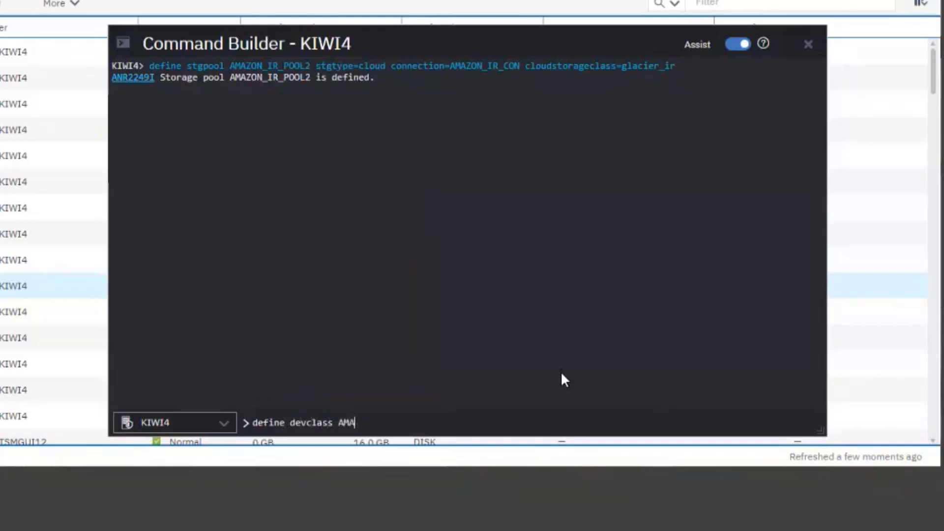
{"action": "type", "text": "ZON_IR_DEVCLASS"}
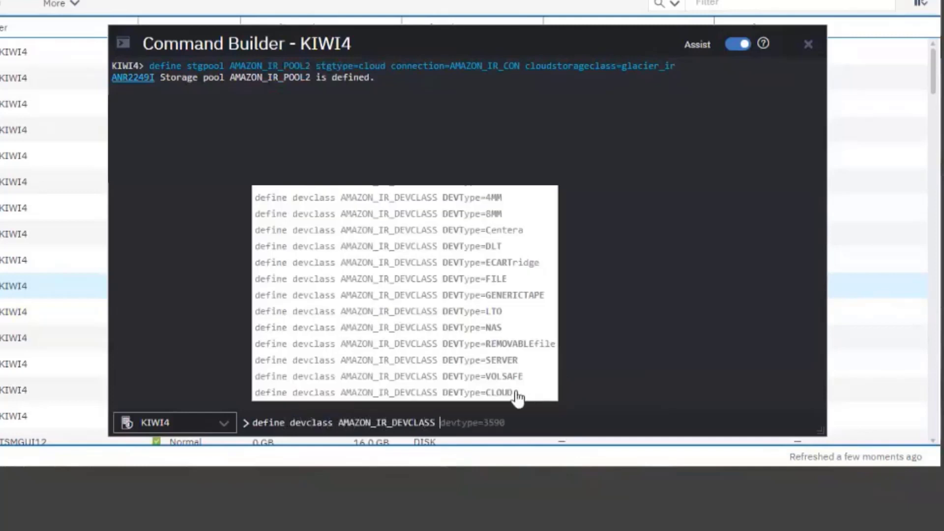
- Complete the device class command with devtype=cloud connection=AMAZON_IR_CON cloudstorageclass=glacier_ir and run it
{"action": "left_click", "coordinate": [516, 392]}
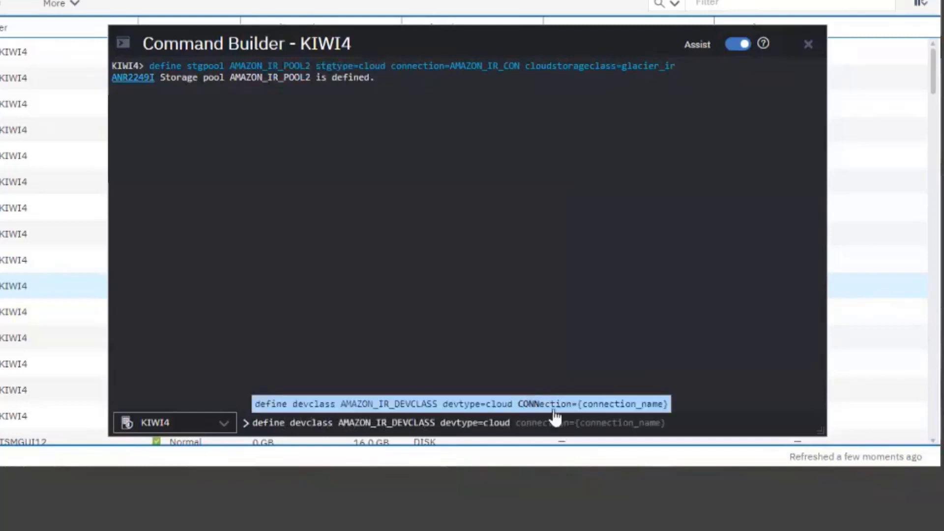
{"action": "type", "text": "connec"}
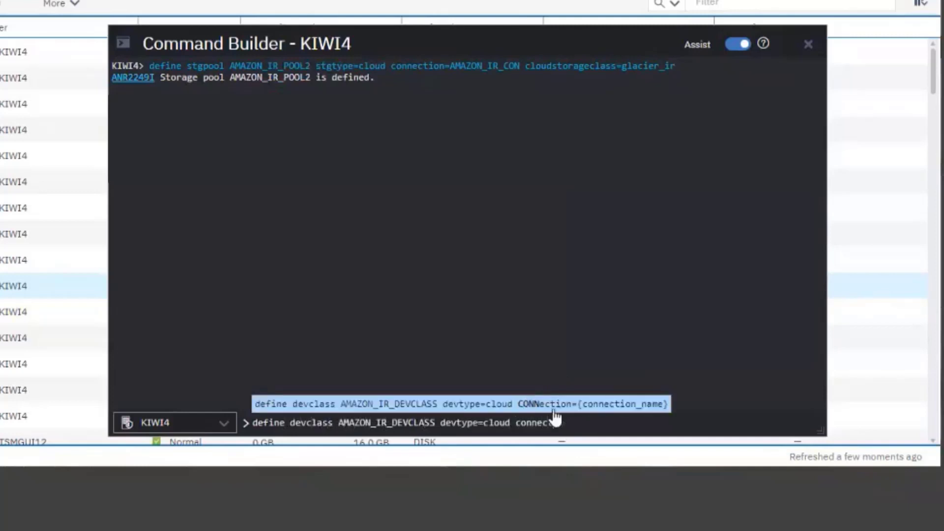
{"action": "left_click", "coordinate": [555, 410]}
{"action": "key", "text": "BackSpace"}
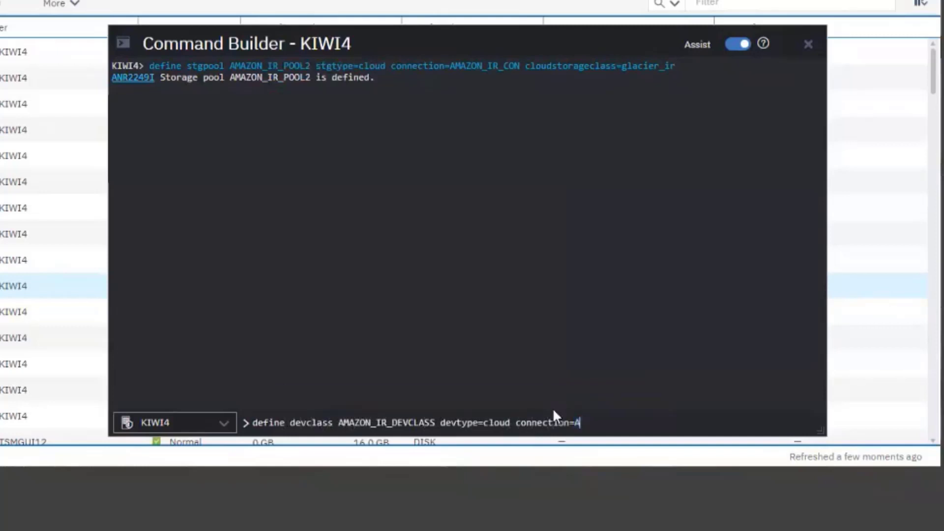
{"action": "type", "text": "AMAZON_IR_CON"}
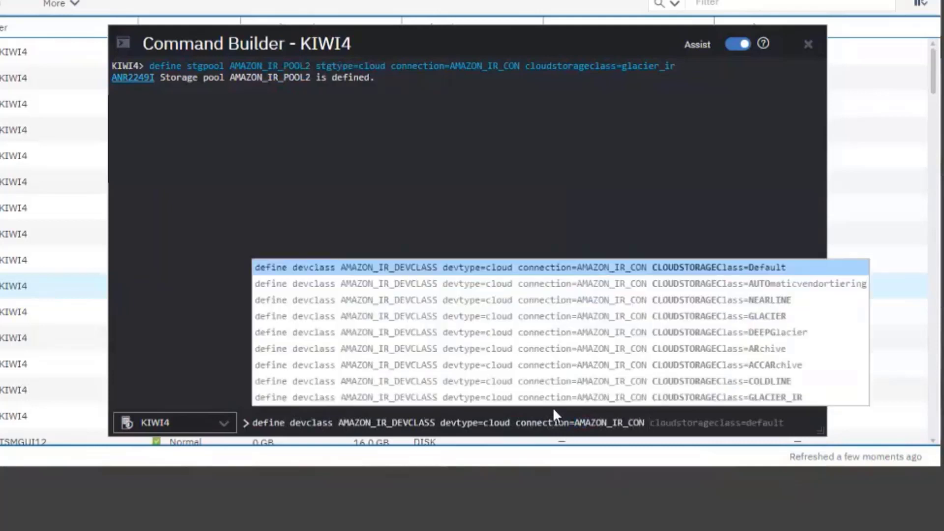
{"action": "left_click", "coordinate": [556, 399]}
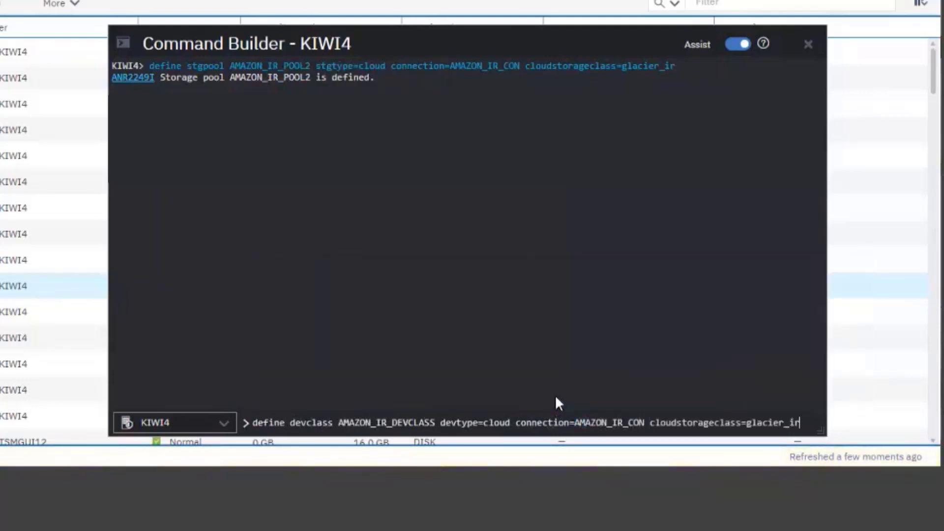
{"action": "key", "text": "Return"}
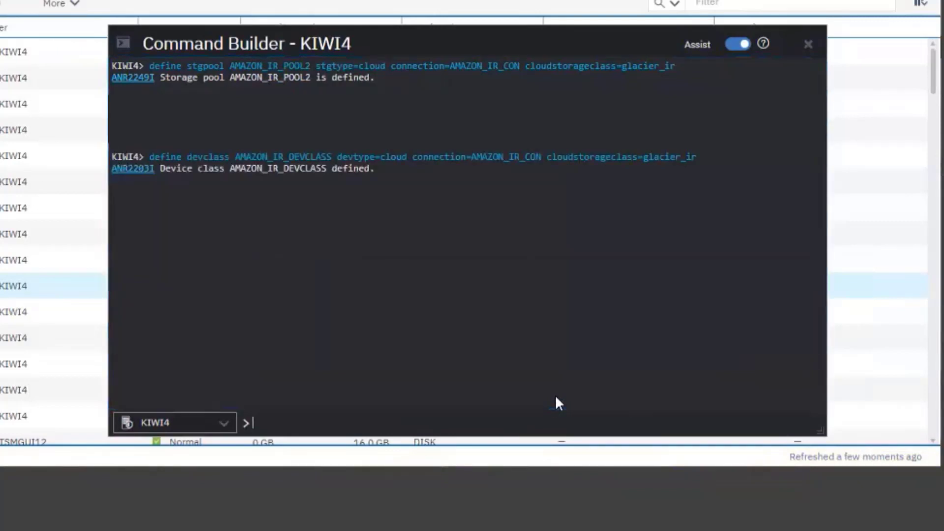
- Query the device class with q devclass AMAZON_IR_DEVCLASS f=d and page through to the end of the detailed output
{"action": "type", "text": "q devclass"}
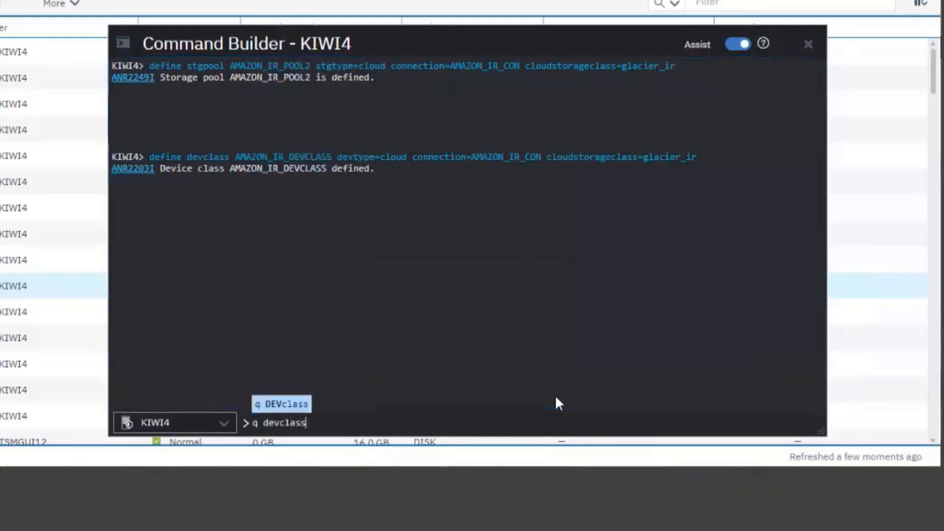
{"action": "type", "text": " AMAZ"}
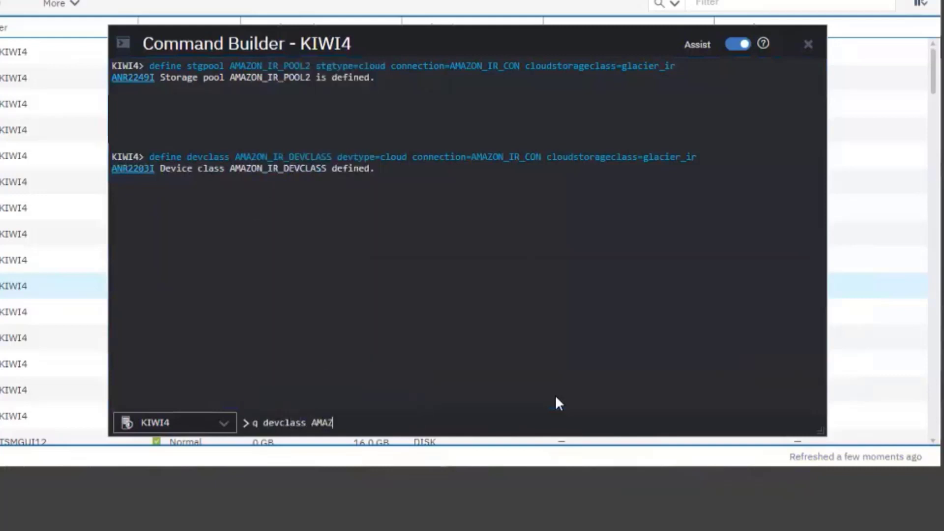
{"action": "type", "text": "ON_IR_DEVCLASS"}
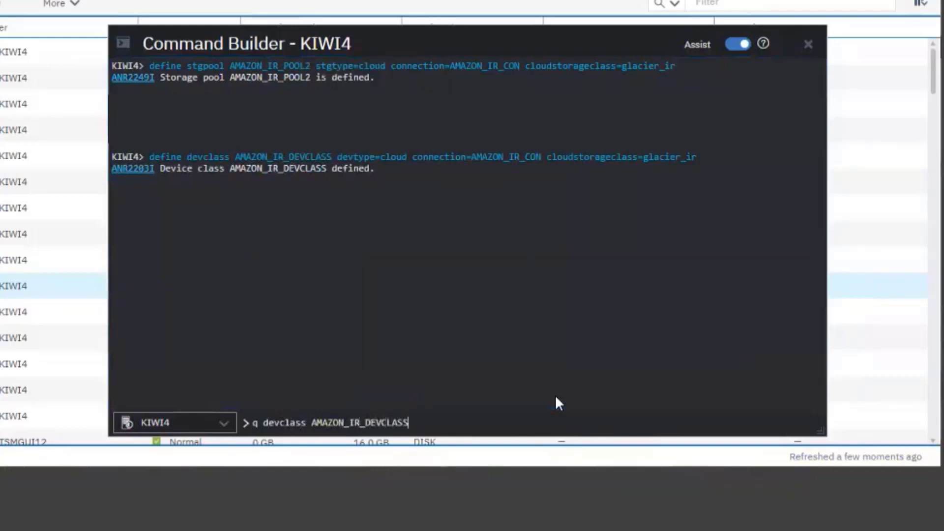
{"action": "type", "text": " f=d"}
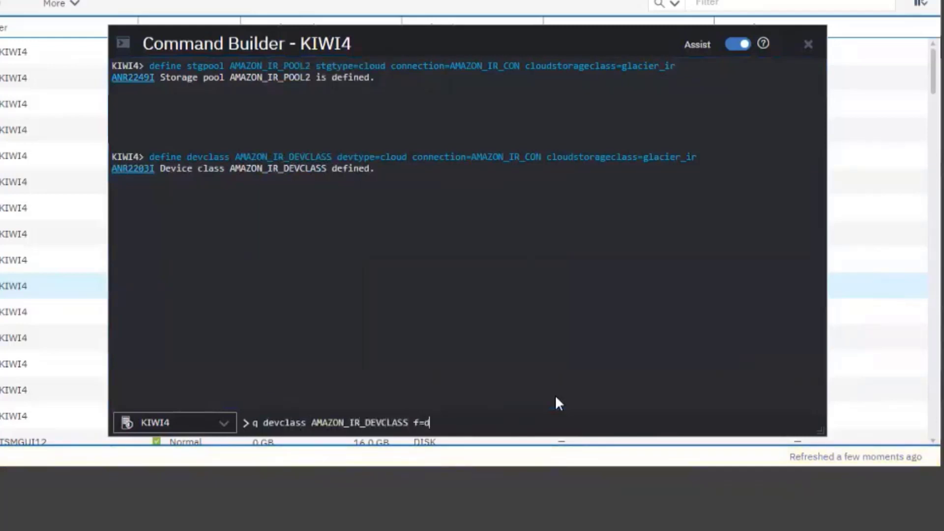
{"action": "key", "text": "Return"}
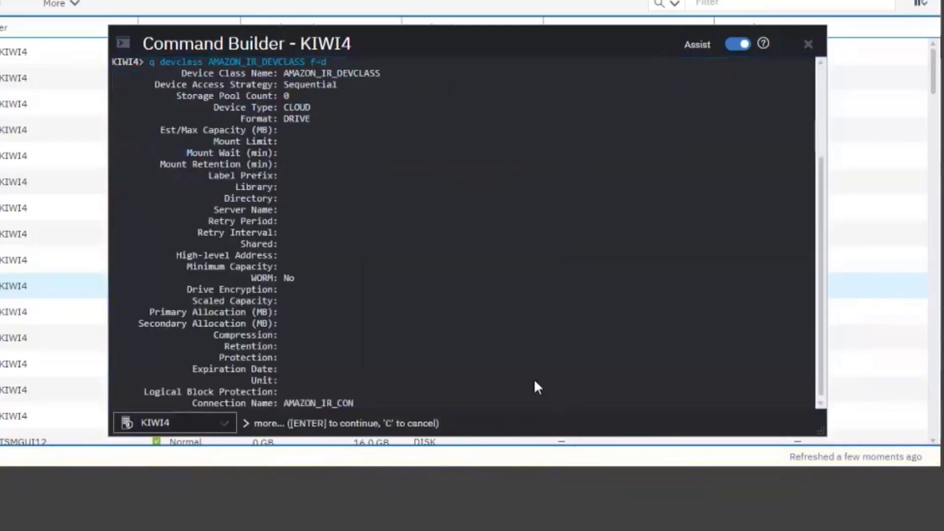
{"action": "key", "text": "Return"}
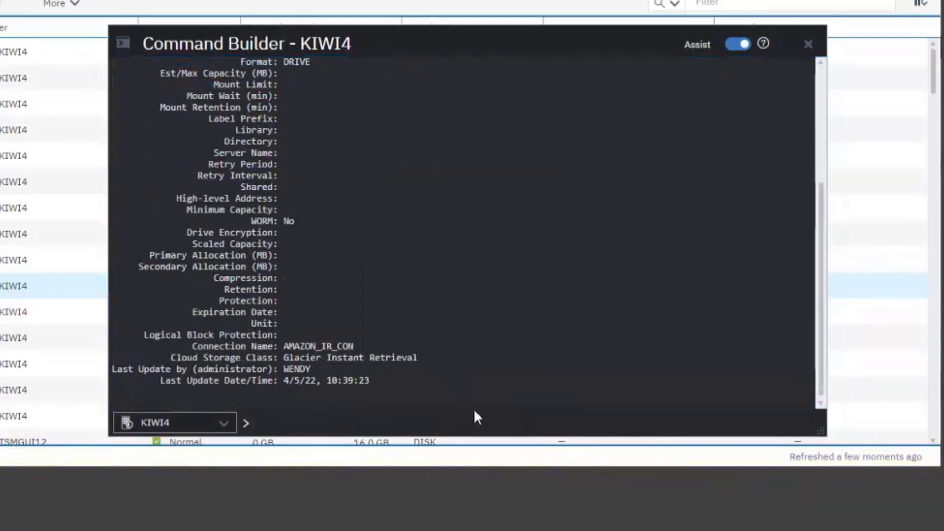
- Enter the command update devclass AMAZON_IR_DEVCLASS cloudstorageclass=glacier_ir at the prompt
{"action": "type", "text": "updae"}
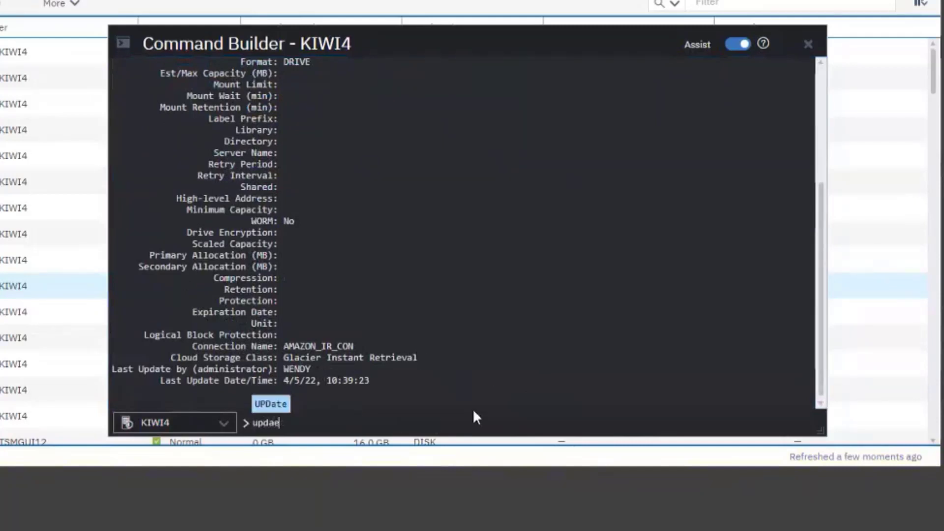
{"action": "key", "text": "BackSpace"}
{"action": "key", "text": "BackSpace"}
{"action": "type", "text": "te dev"}
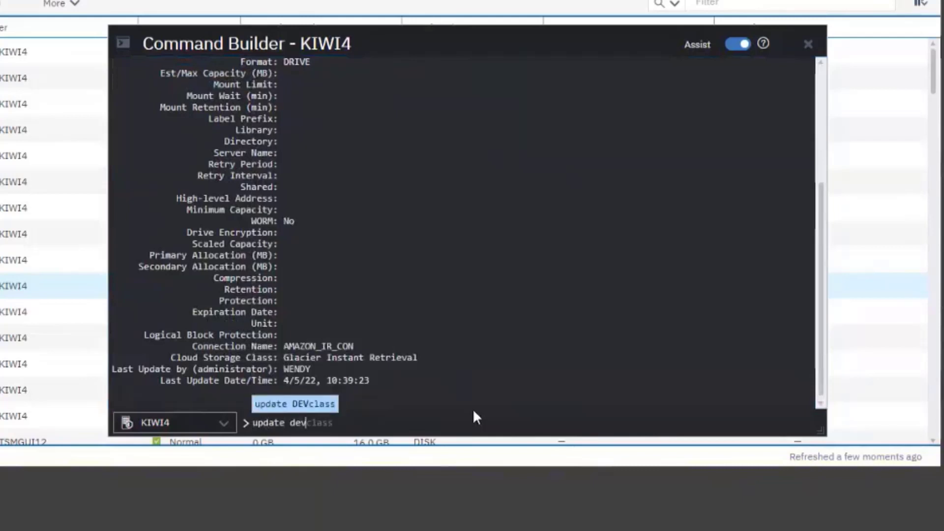
{"action": "type", "text": "class "}
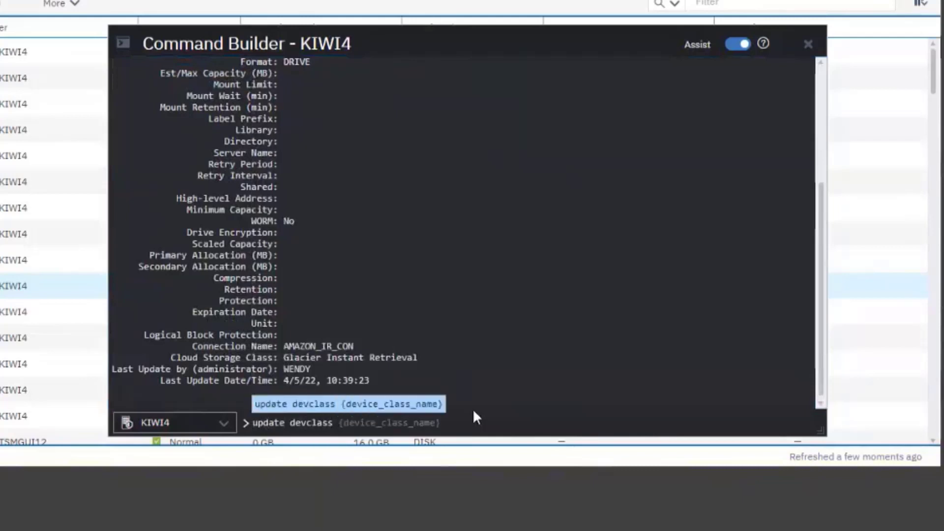
{"action": "type", "text": "AM"}
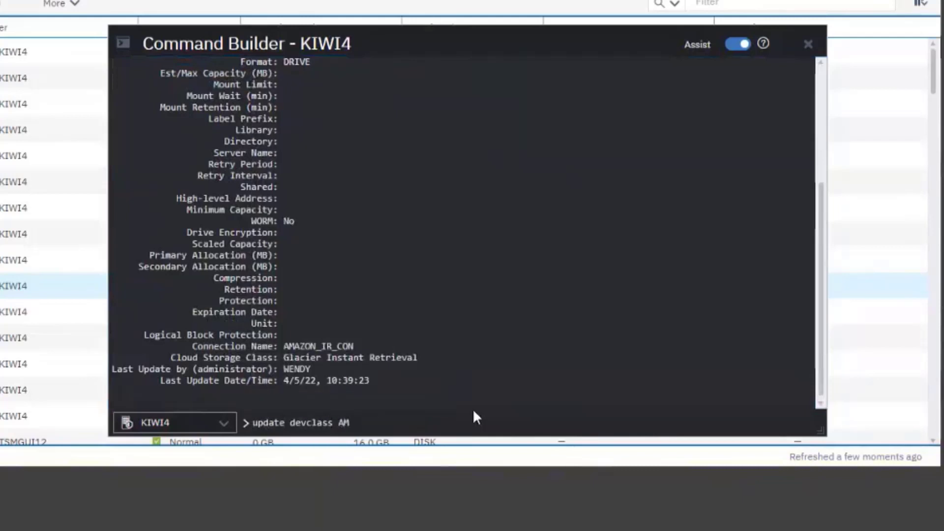
{"action": "type", "text": "AZON_IR_"}
{"action": "type", "text": "DEVCLASS"}
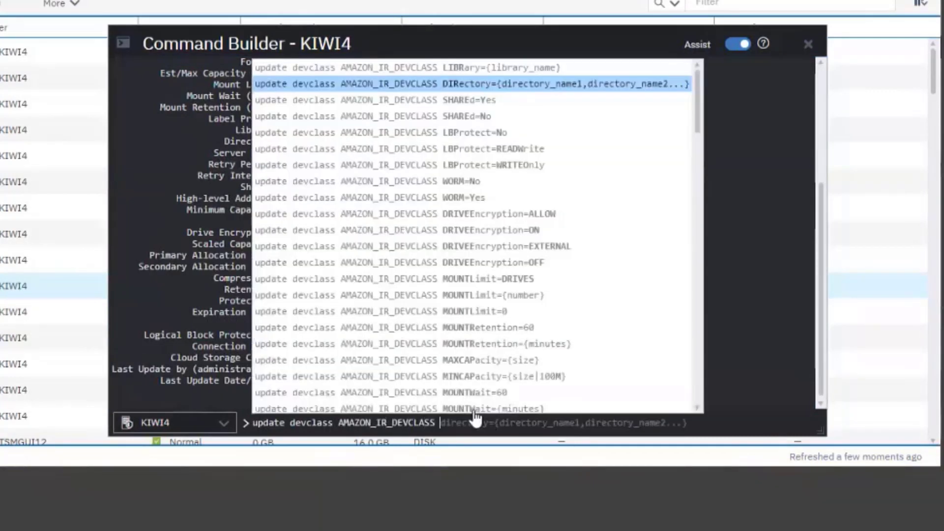
{"action": "type", "text": " c"}
{"action": "left_click", "coordinate": [580, 394]}
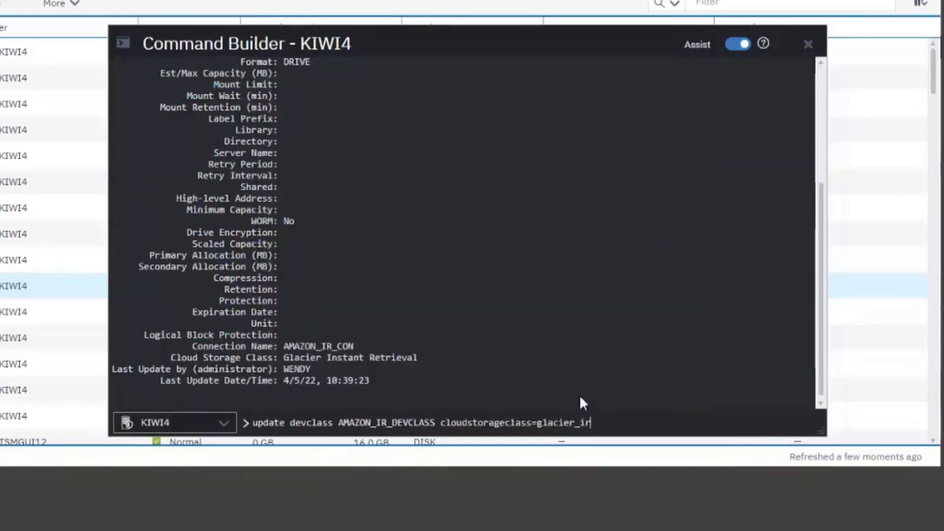